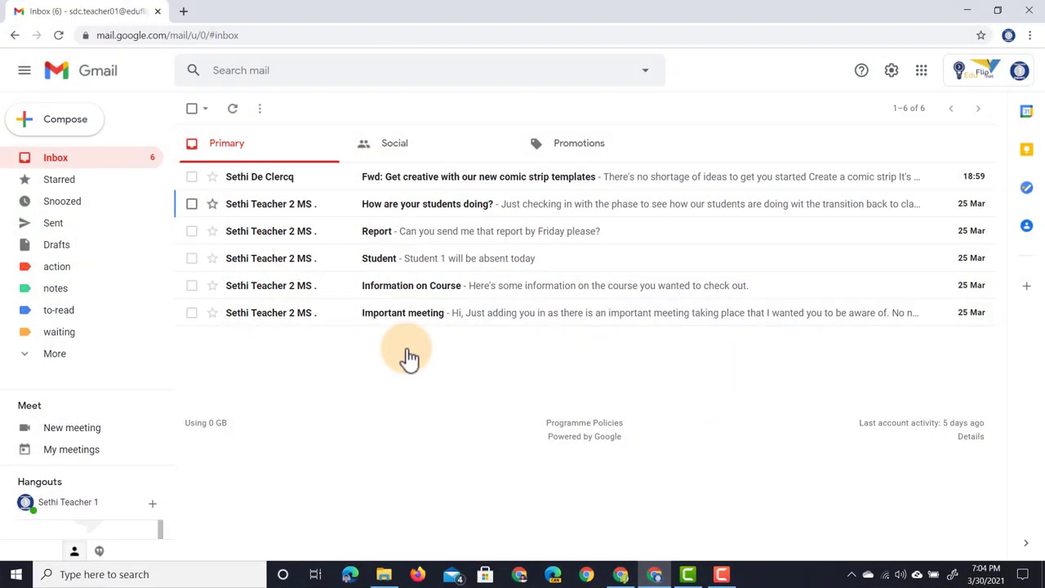
Create a new label named Action in the label settings
click(892, 72)
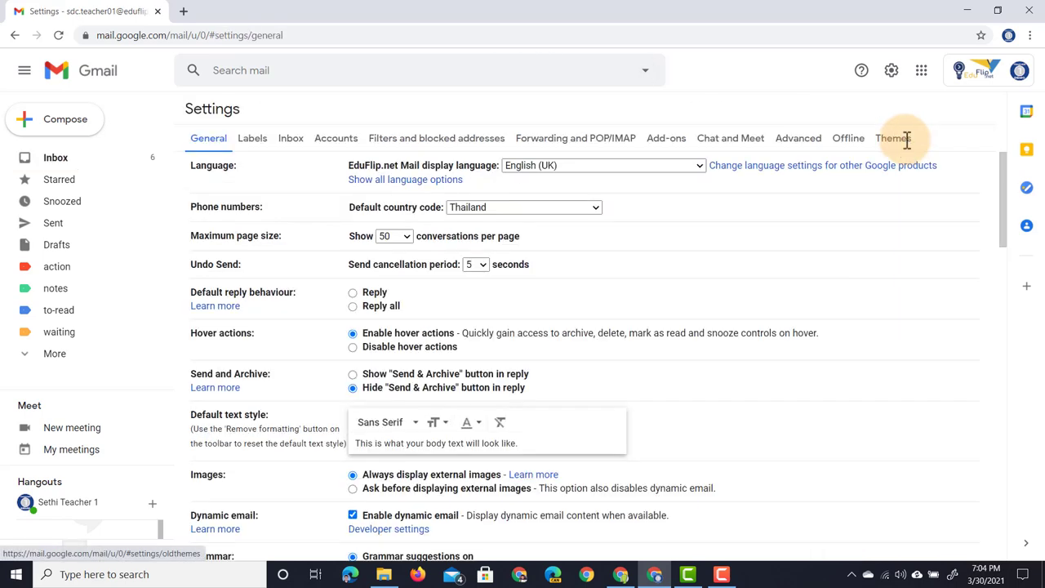
click(252, 139)
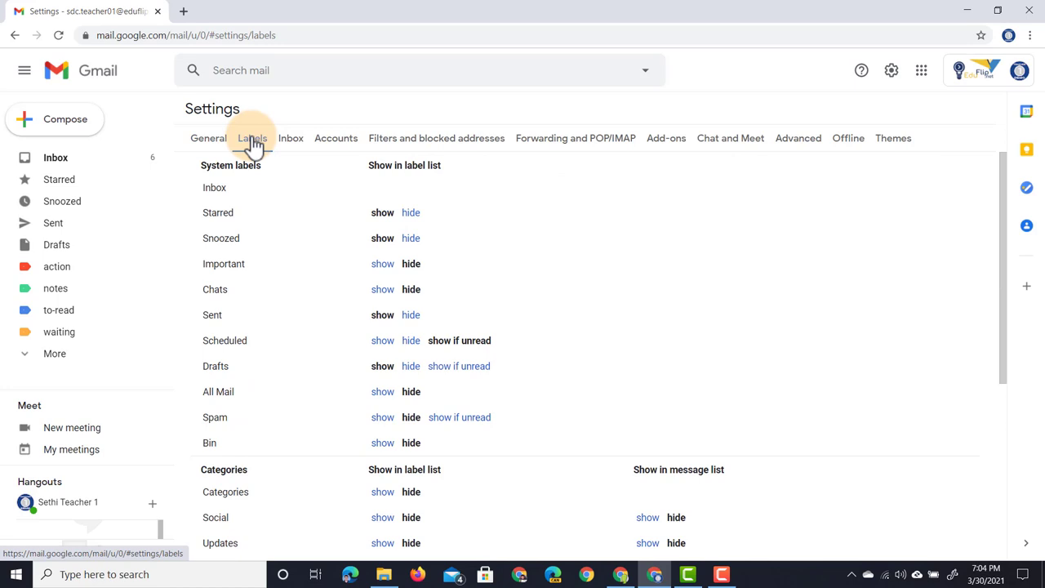
scroll(478, 325, down, 3)
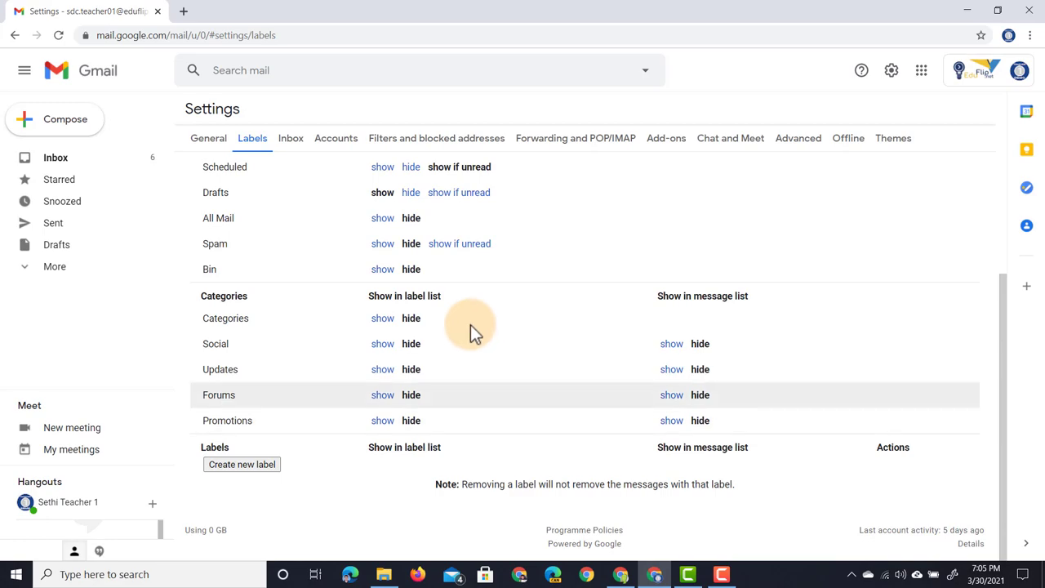
click(254, 463)
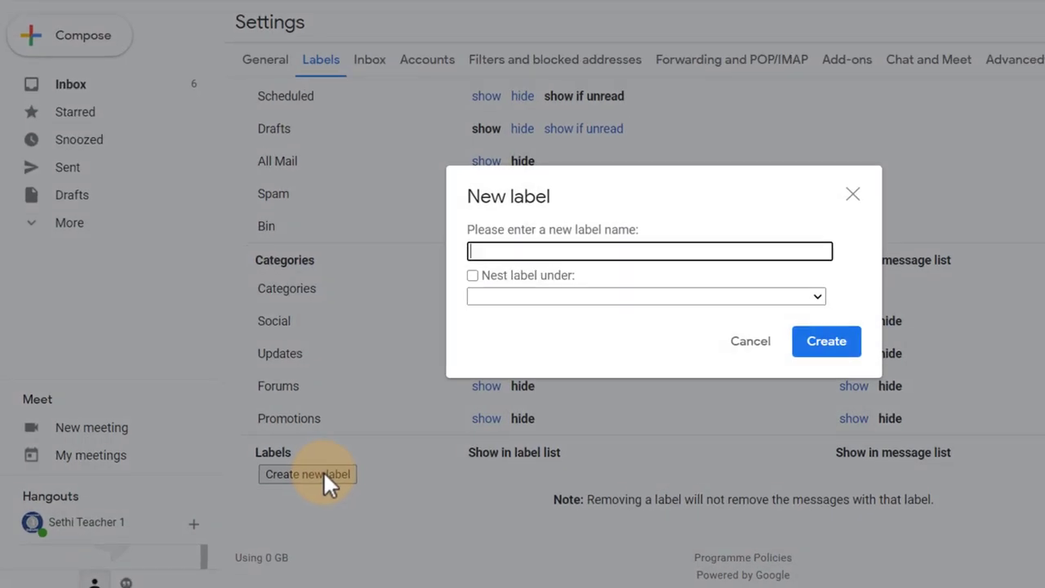
text(Action)
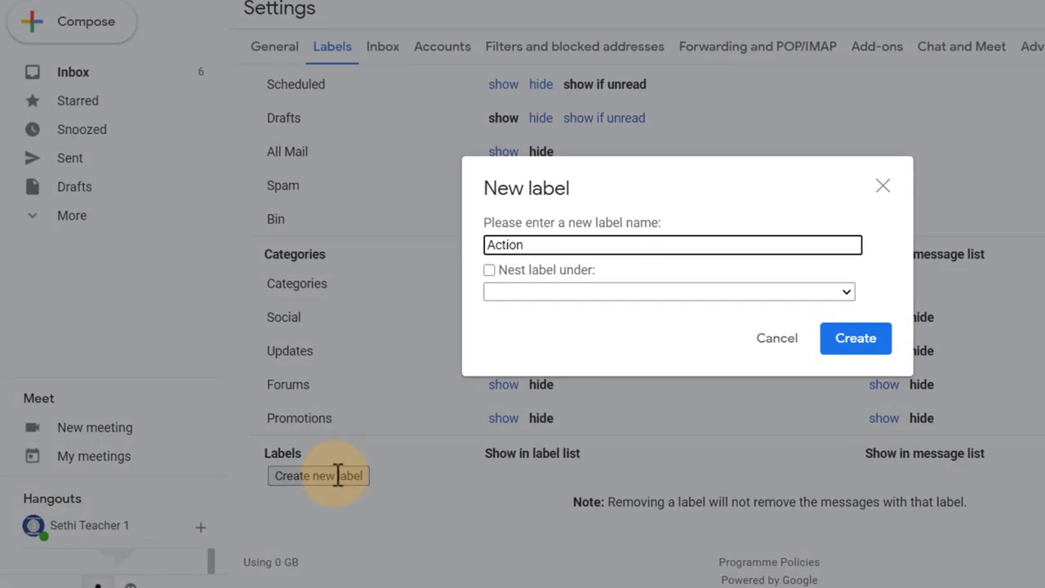
click(856, 348)
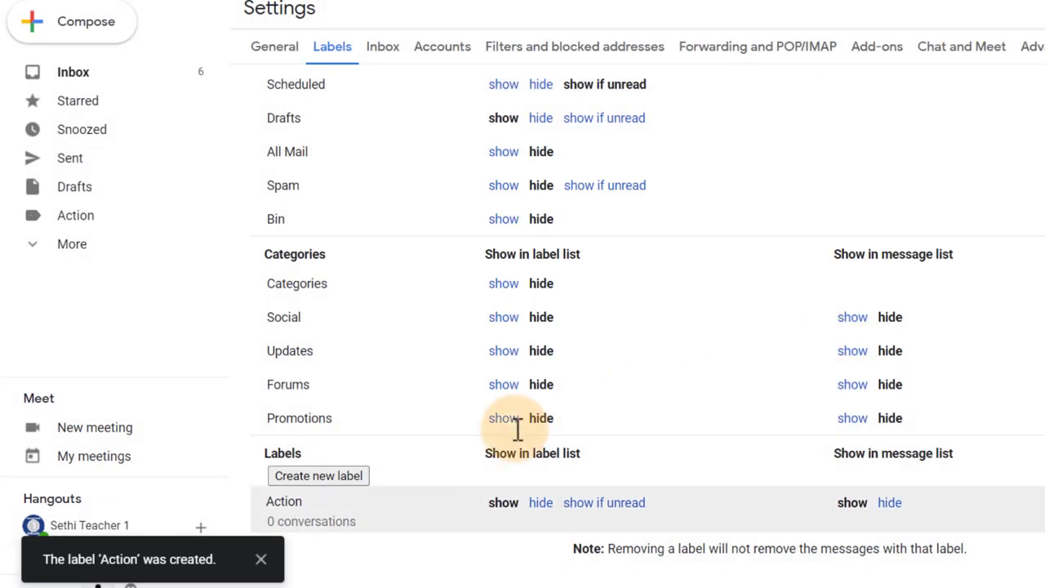
Create two more labels named Waiting and Notes
click(320, 479)
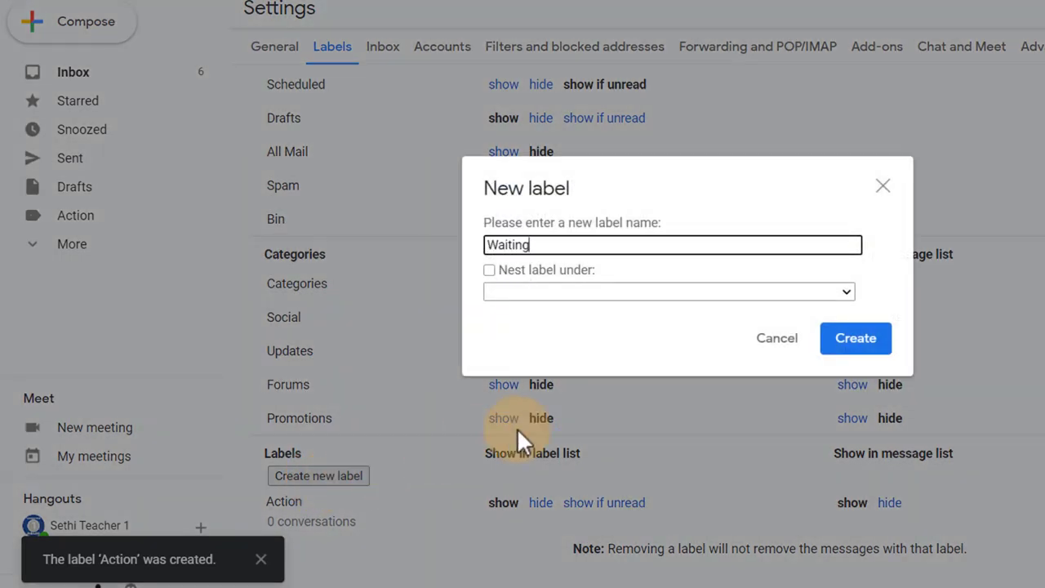
click(855, 338)
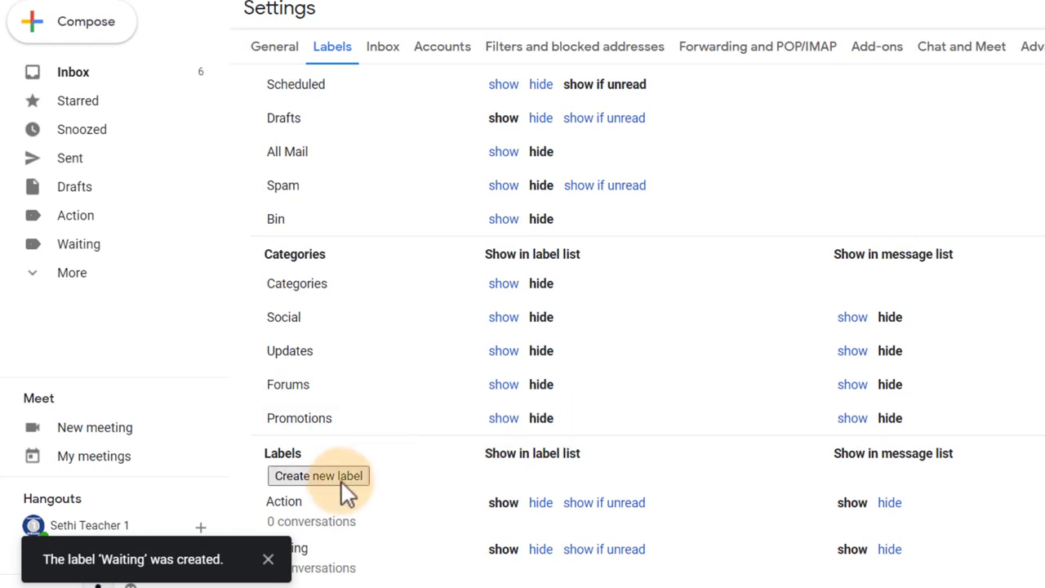
click(341, 480)
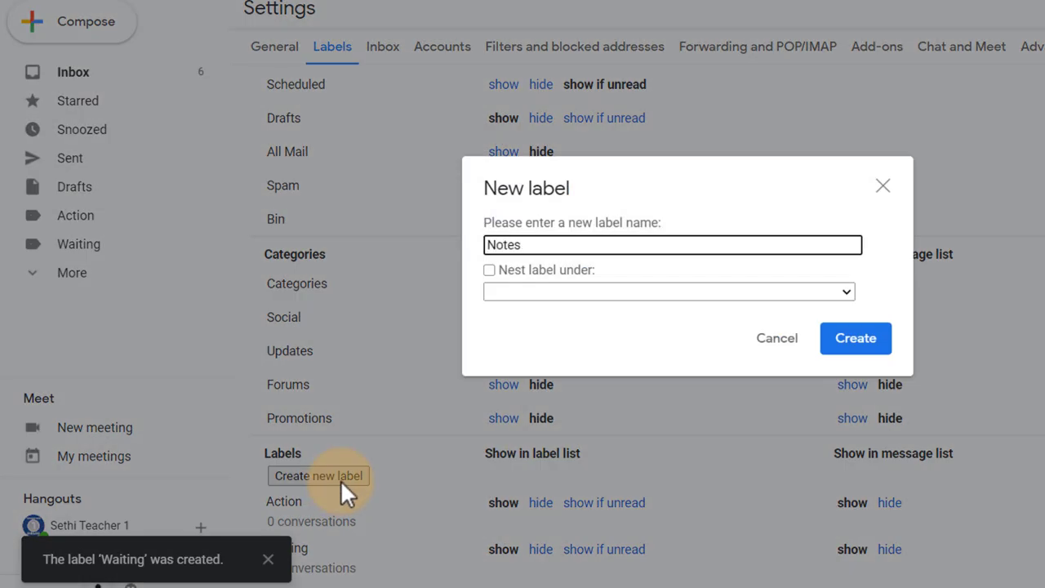
click(856, 338)
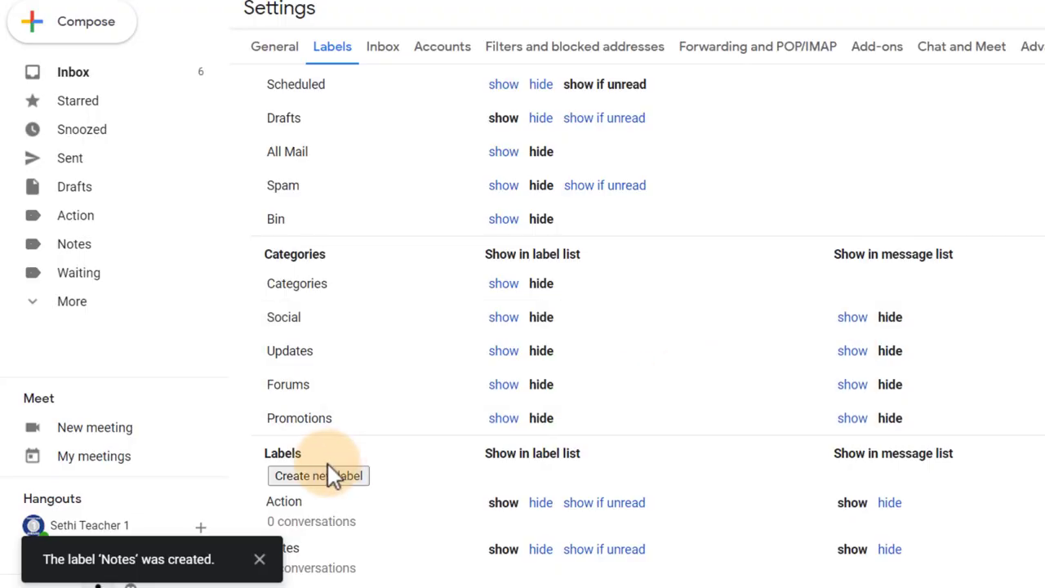
Set the colour of the Action label to red
scroll(327, 461, down, 3)
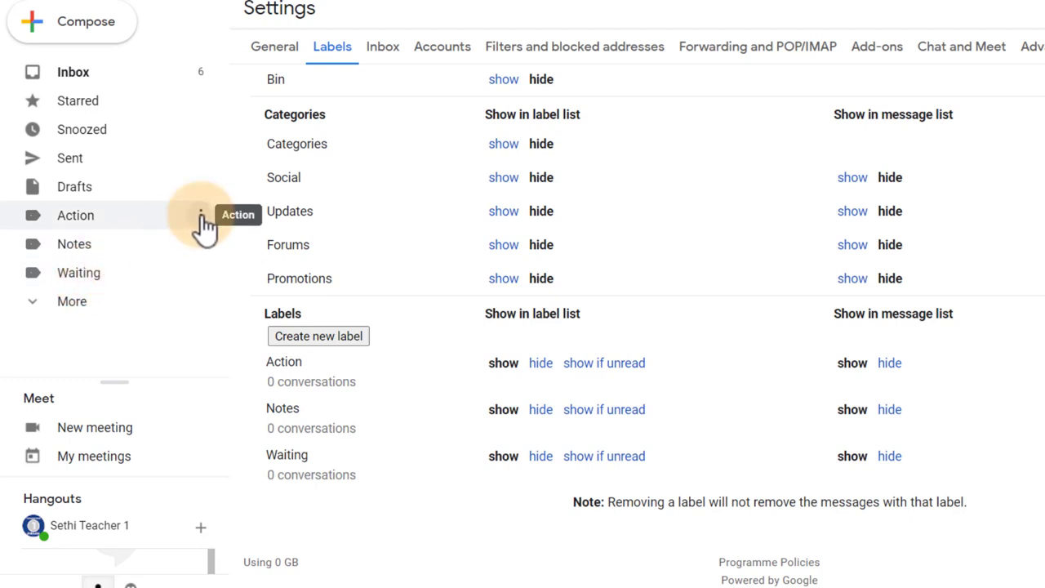
click(201, 216)
mouse_move(317, 255)
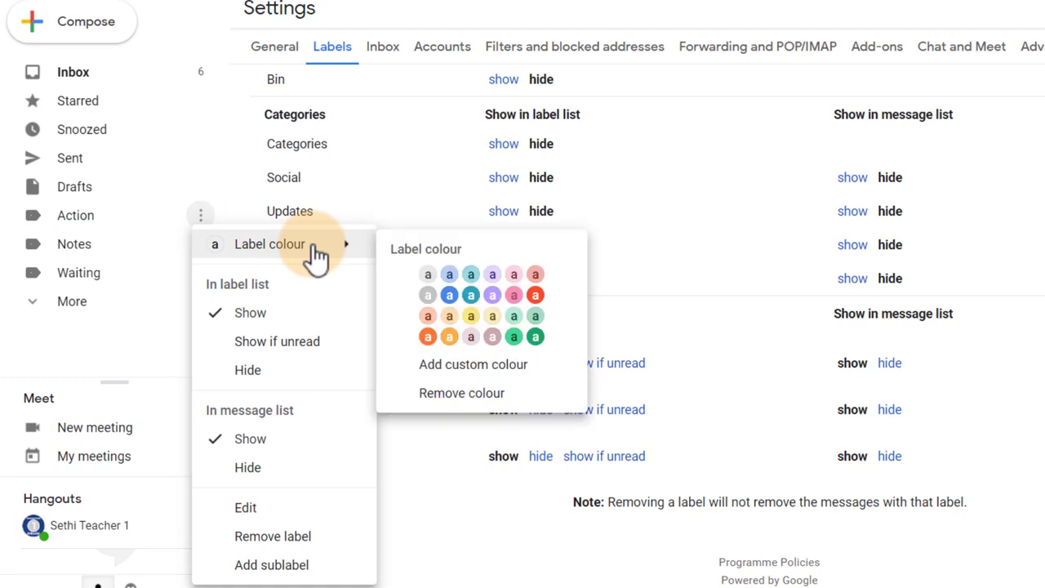
click(535, 295)
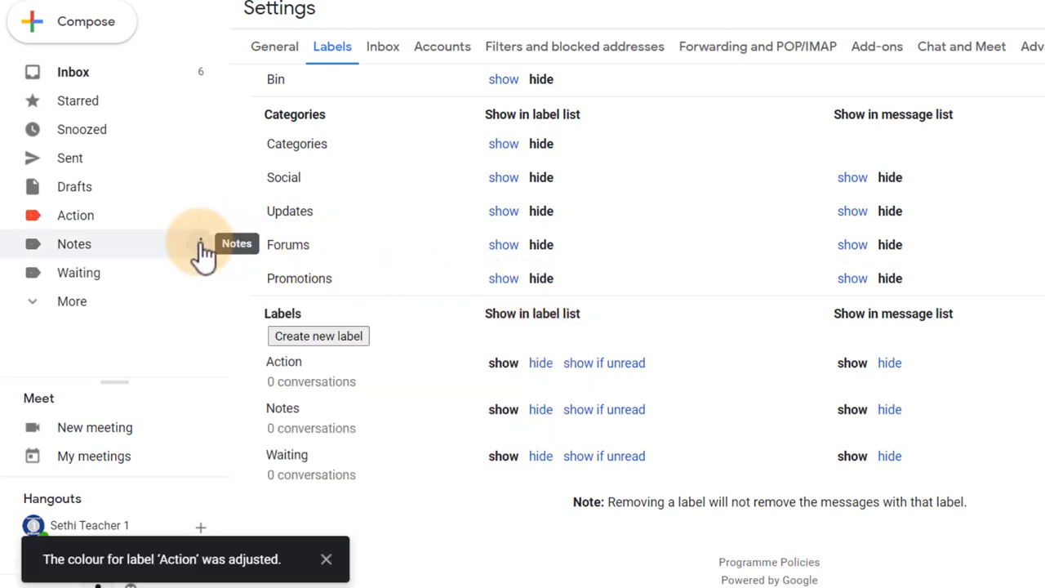
Colour the Notes label blue and the Waiting label orange
click(201, 245)
mouse_move(238, 262)
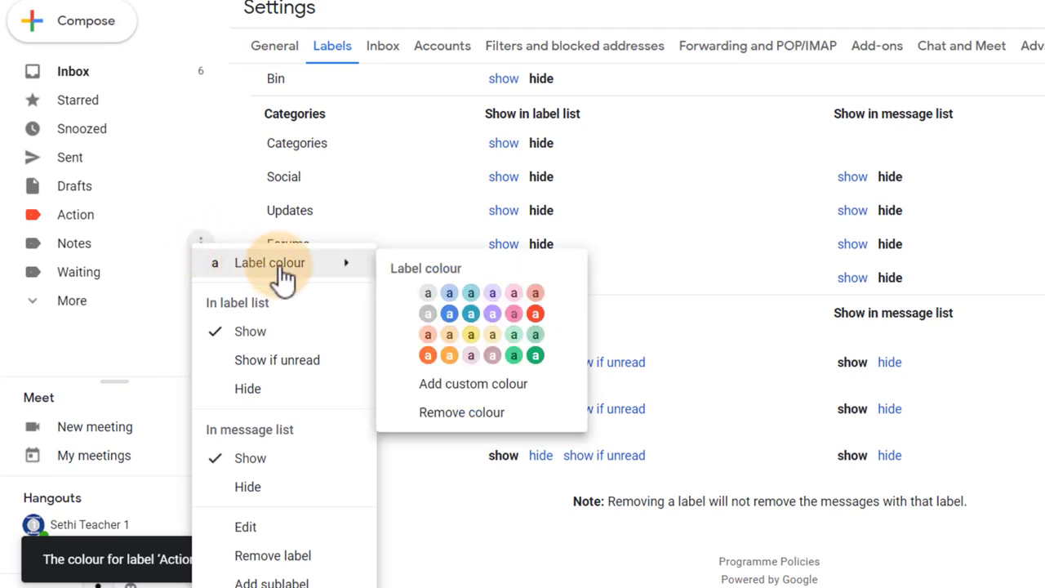
click(450, 319)
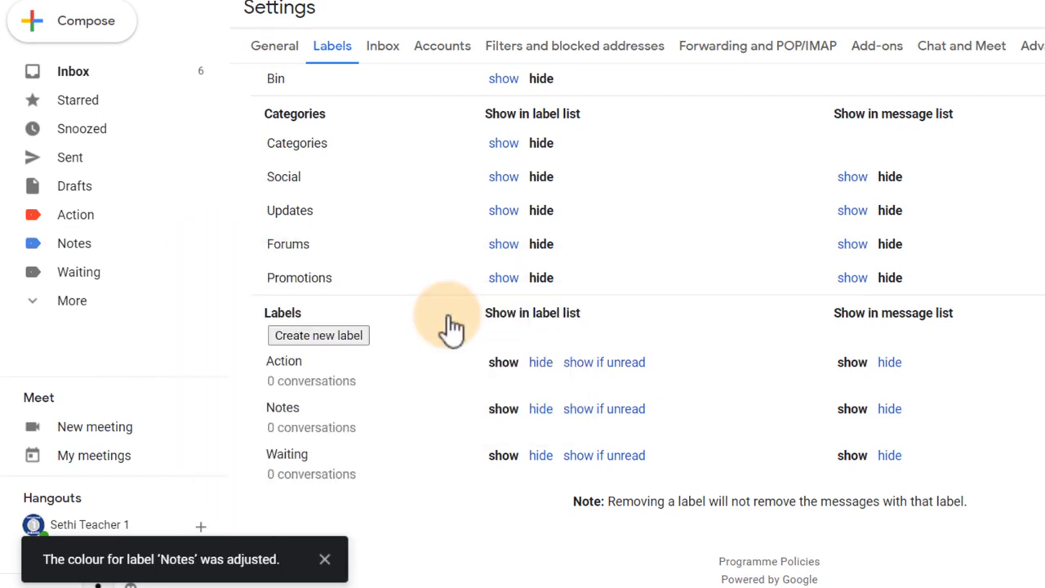
click(202, 276)
mouse_move(206, 276)
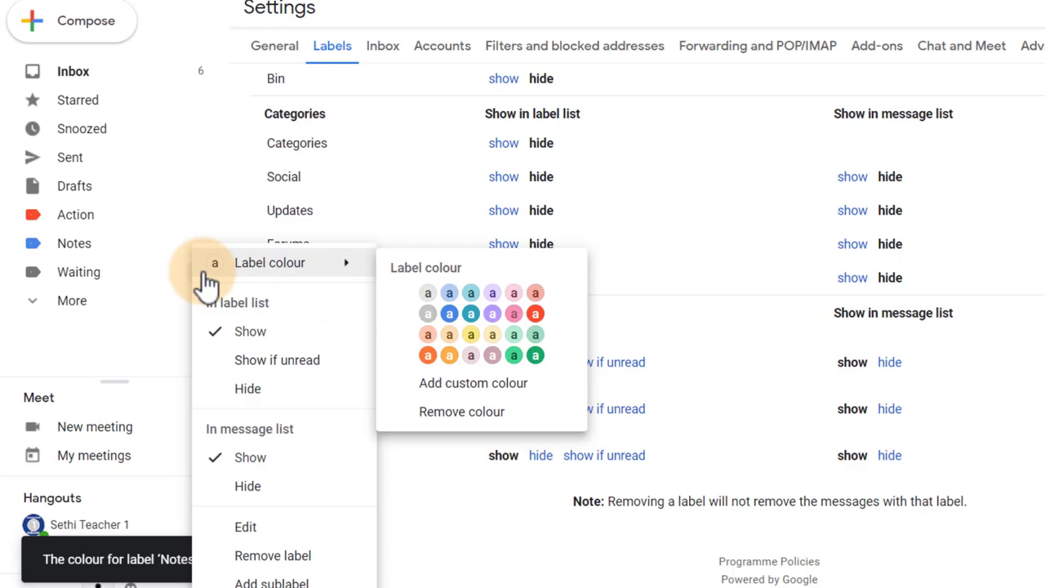
click(449, 356)
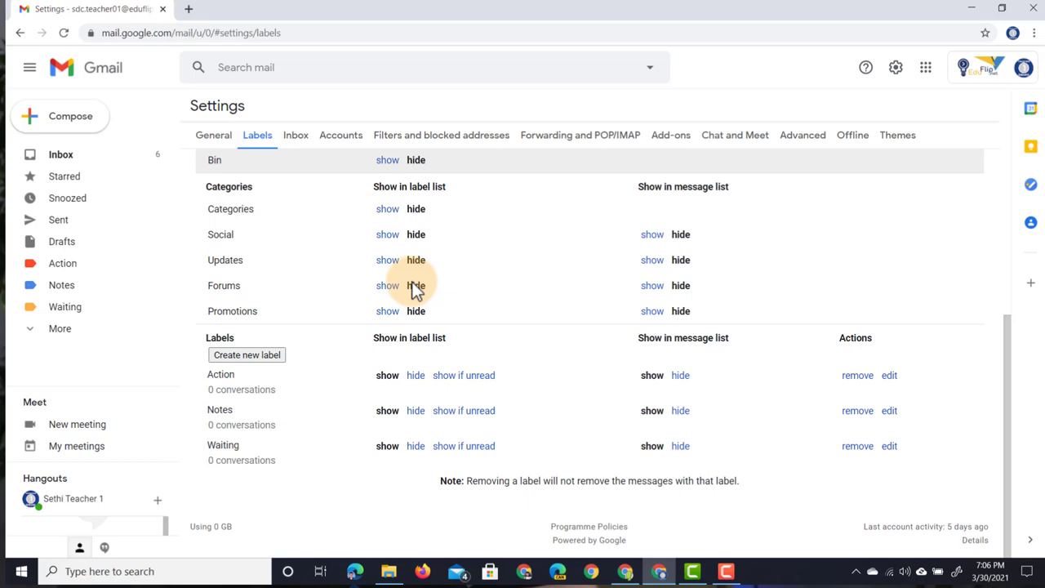
Open the "Important meeting" email from the inbox and archive it
click(119, 167)
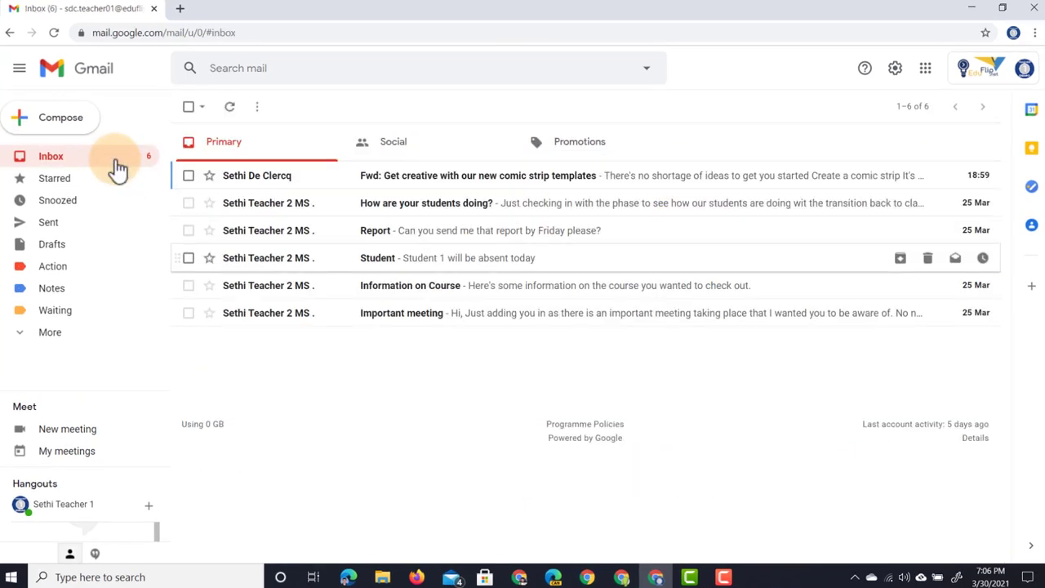
click(345, 312)
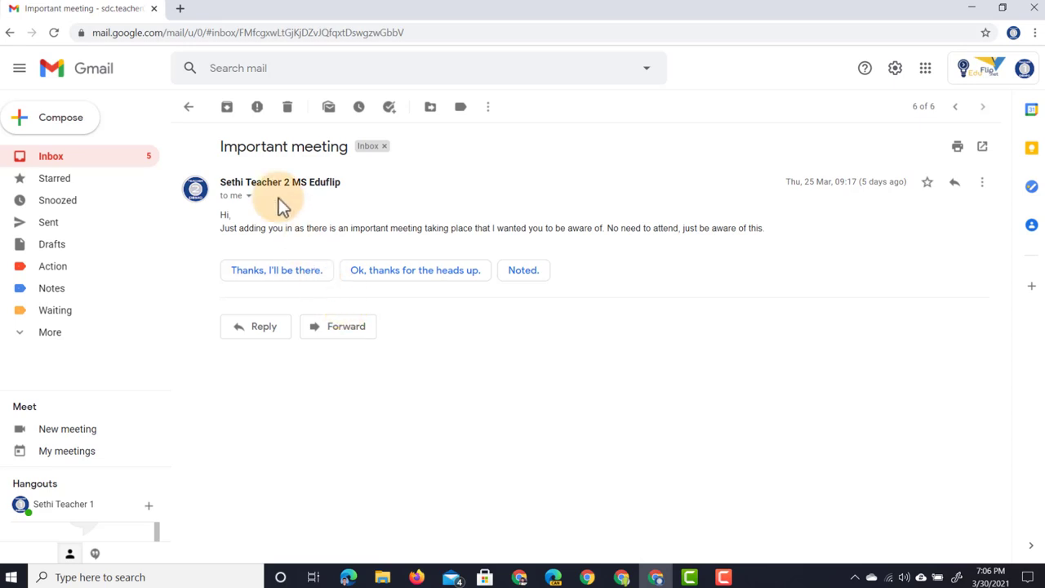
click(228, 110)
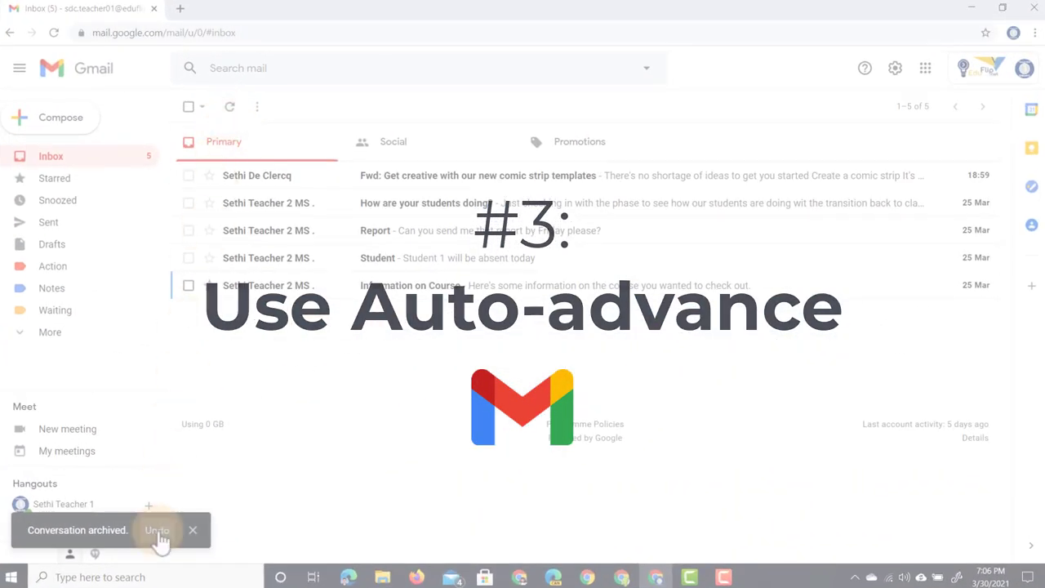
Undo the archiving of the "Important meeting" email and mark it as unread
click(157, 531)
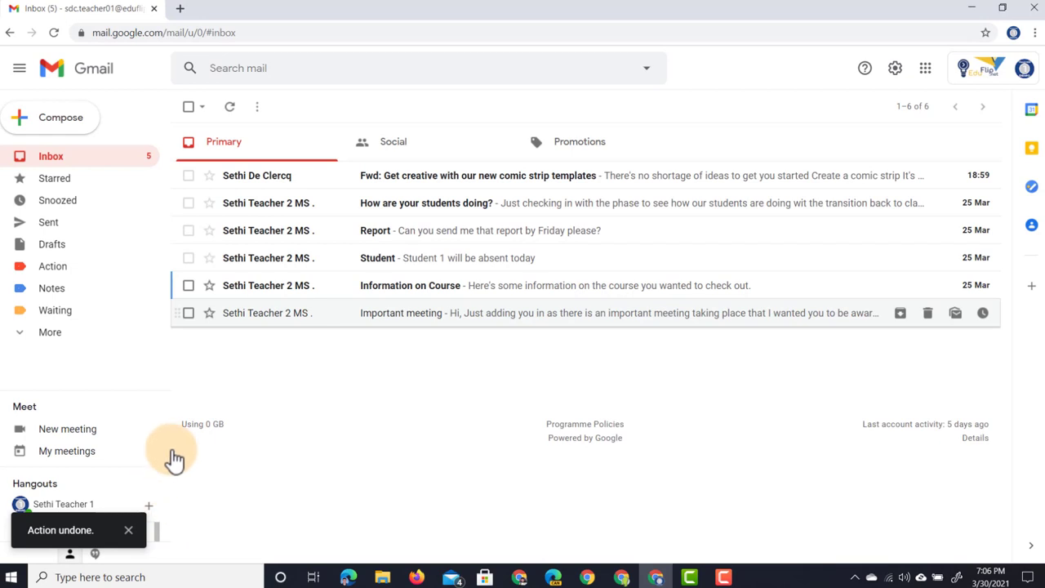
click(189, 312)
click(335, 110)
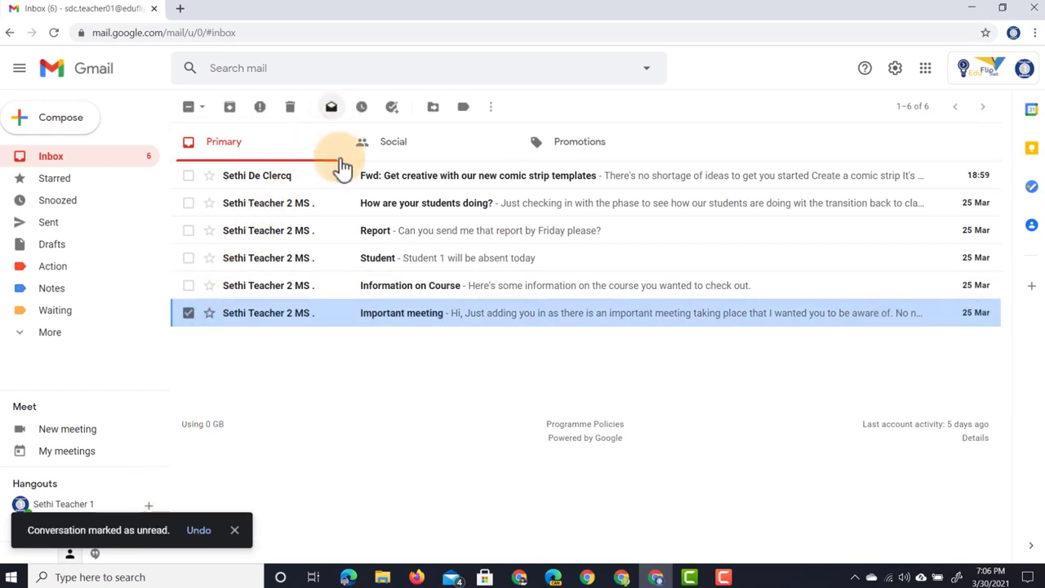
click(189, 312)
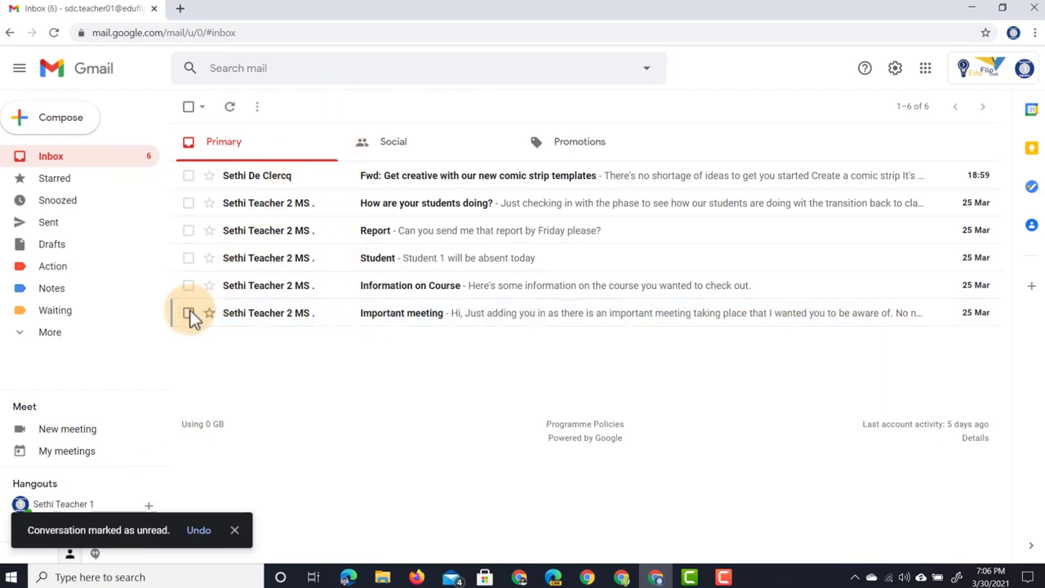
Enable Auto-advance in the advanced settings and save the changes
click(894, 69)
click(898, 139)
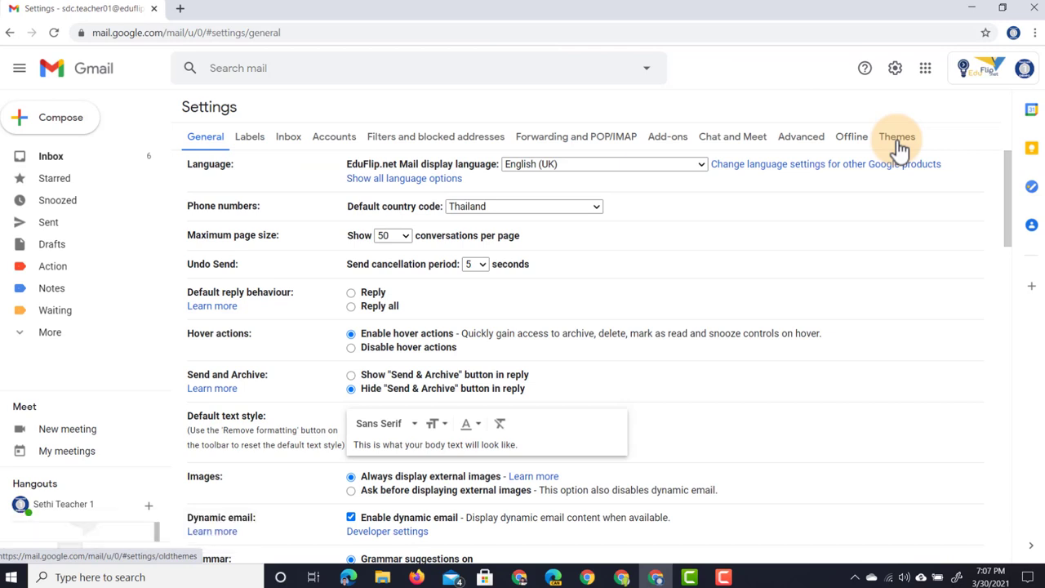
click(801, 138)
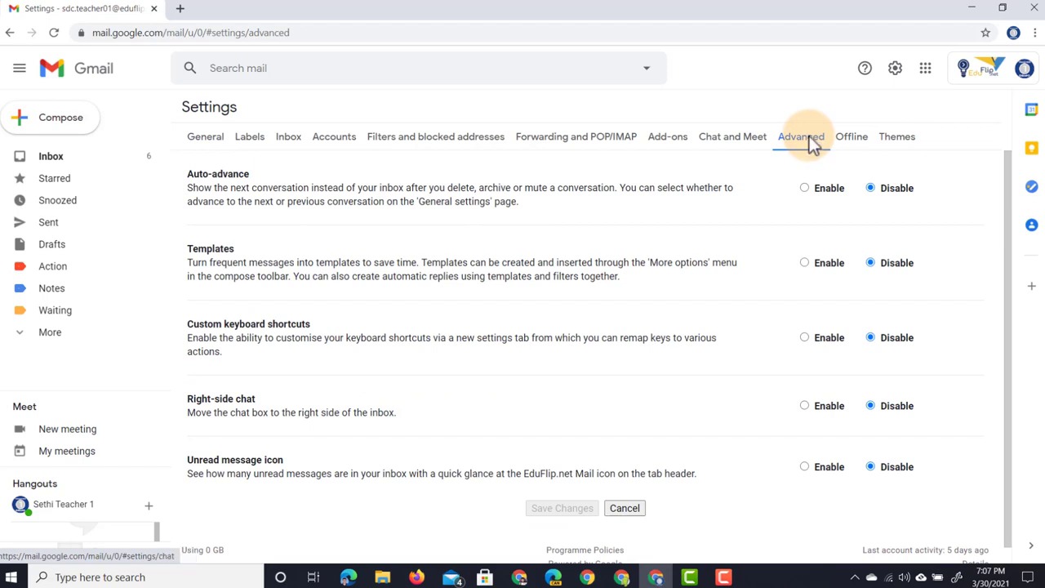
click(806, 189)
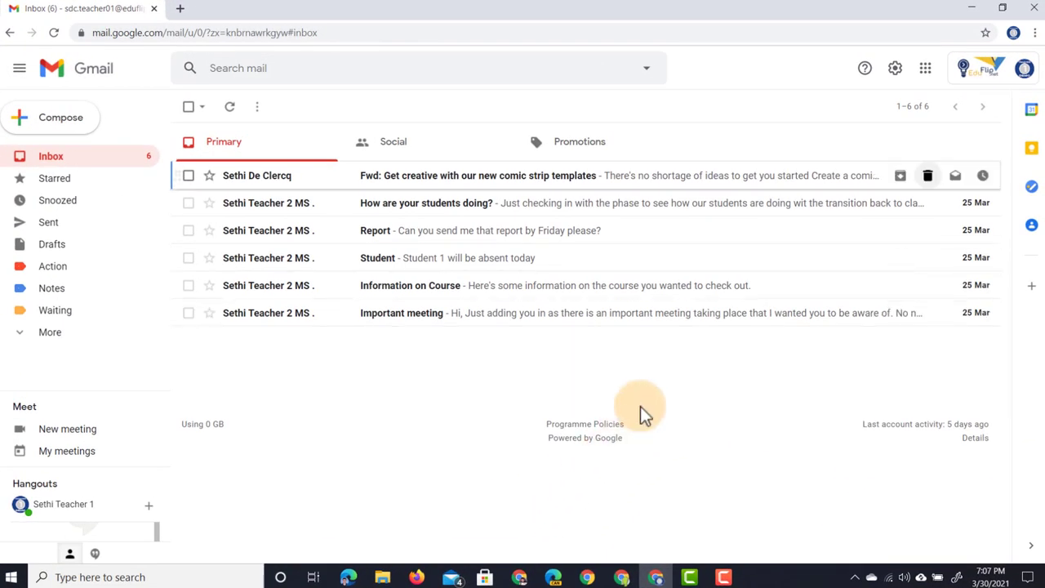
Review the Auto-advance options in the general settings for what follows archiving or deleting a conversation
click(896, 68)
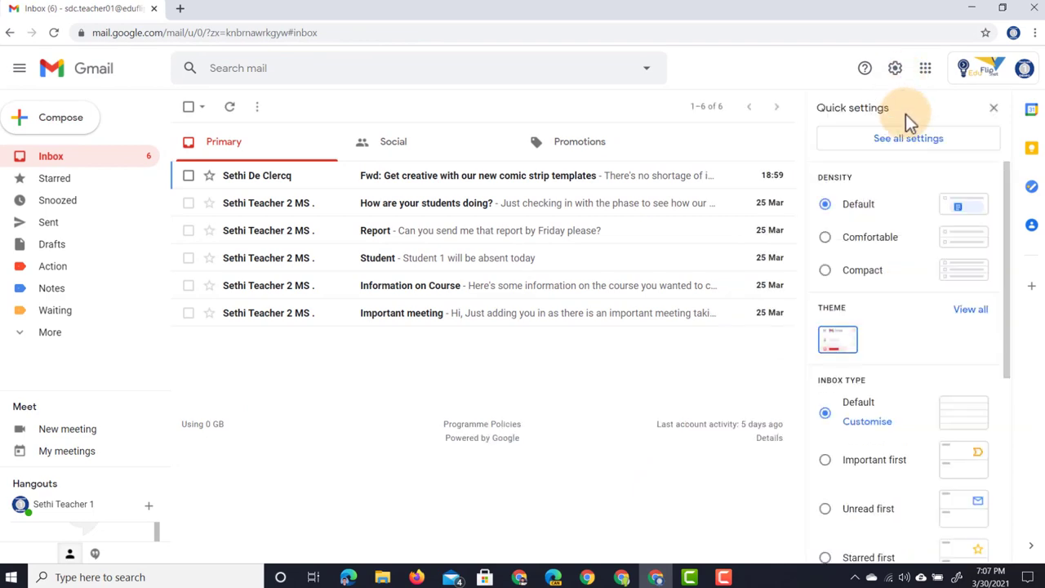
click(908, 140)
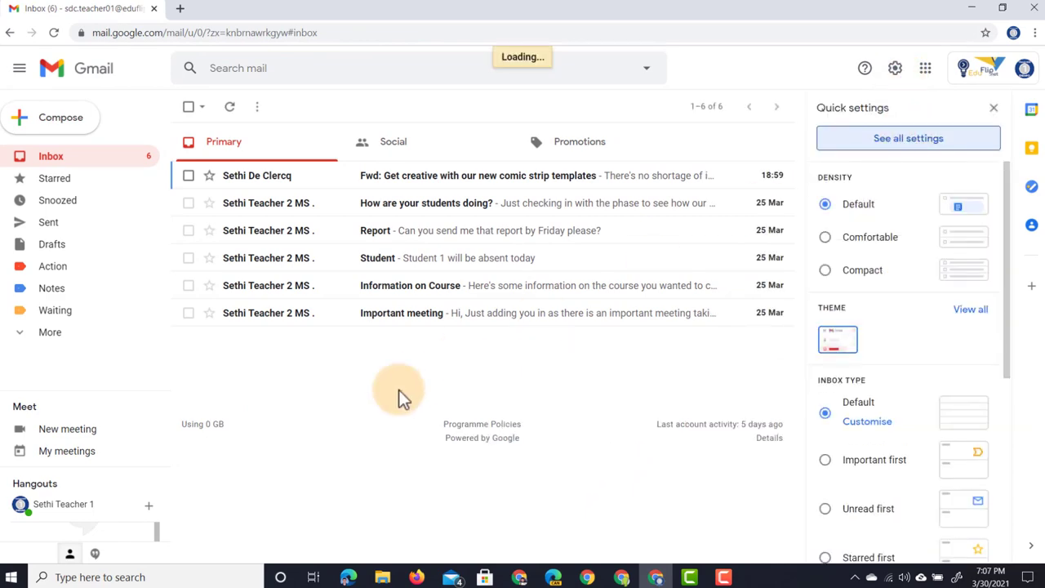
scroll(398, 389, down, 3)
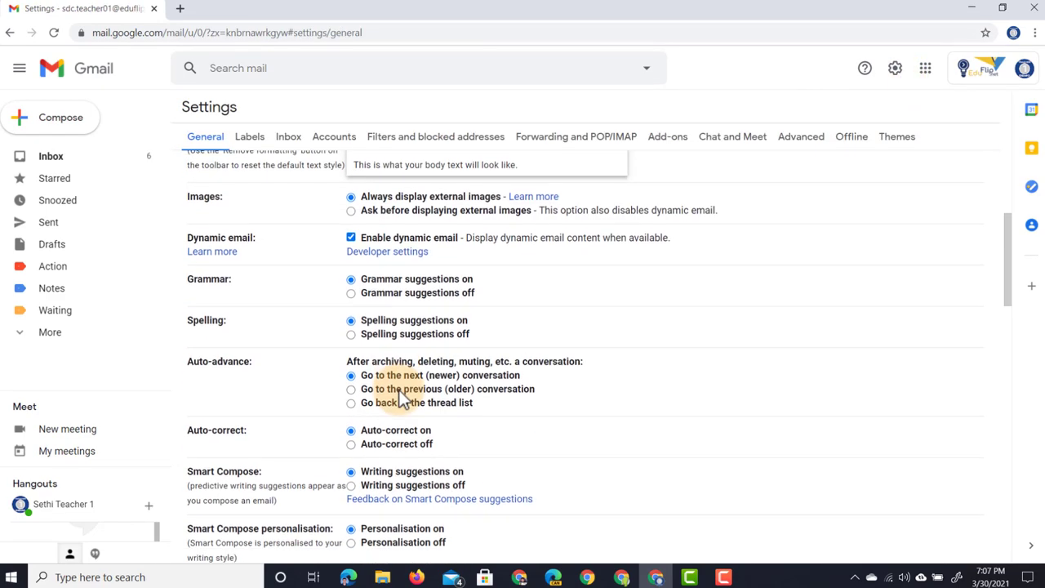
scroll(398, 389, down, 2)
scroll(400, 392, up, 1)
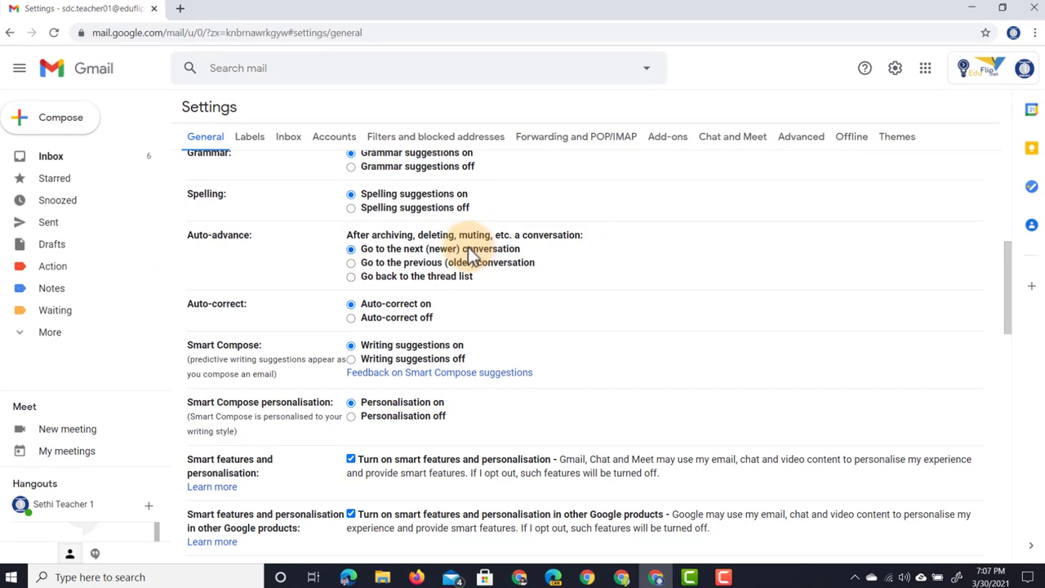
scroll(440, 257, down, 1)
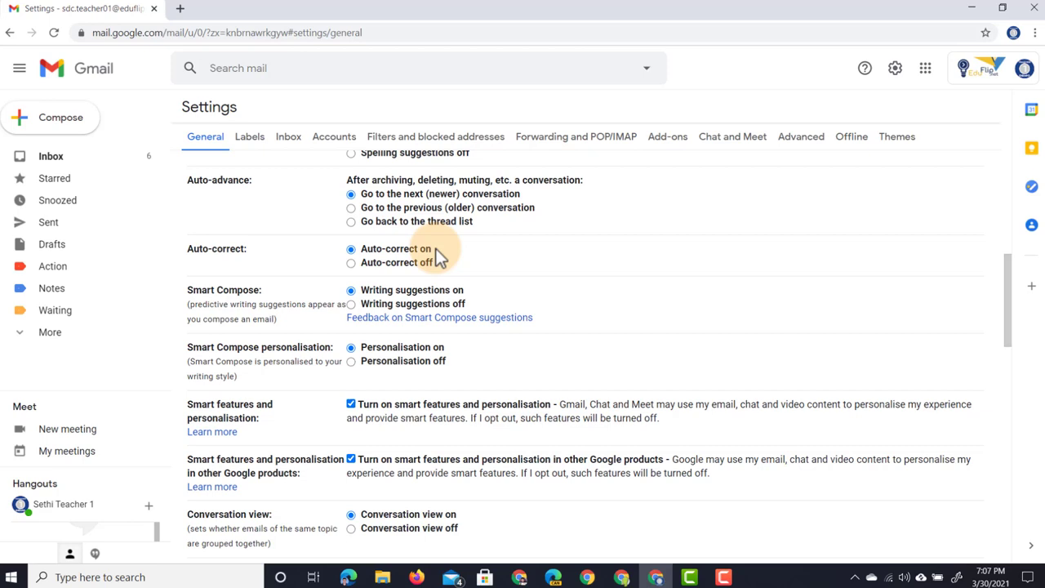
Return to the inbox, check the Promotions category and go back to the Primary category
click(72, 163)
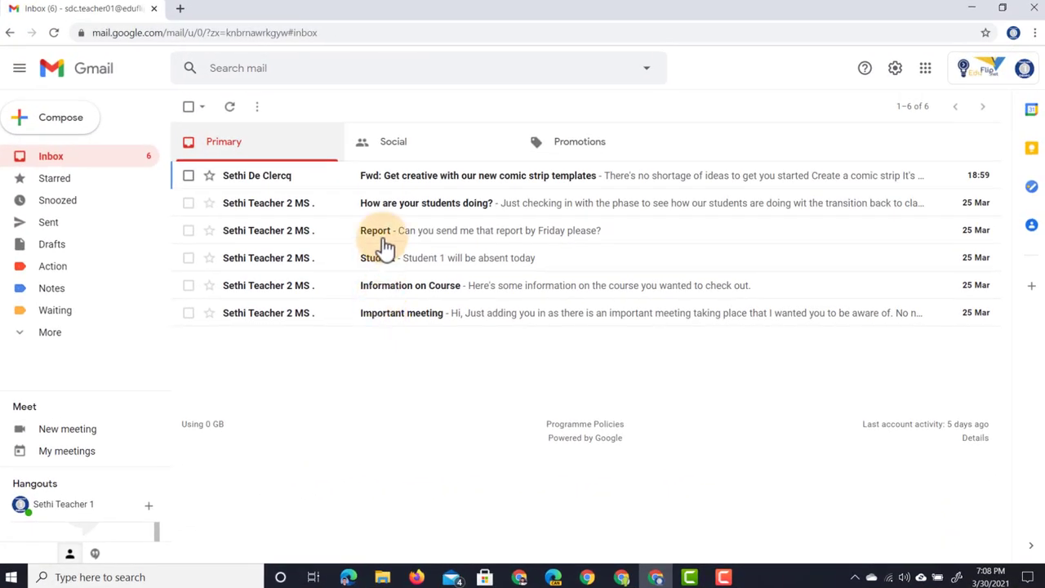
click(677, 98)
click(574, 147)
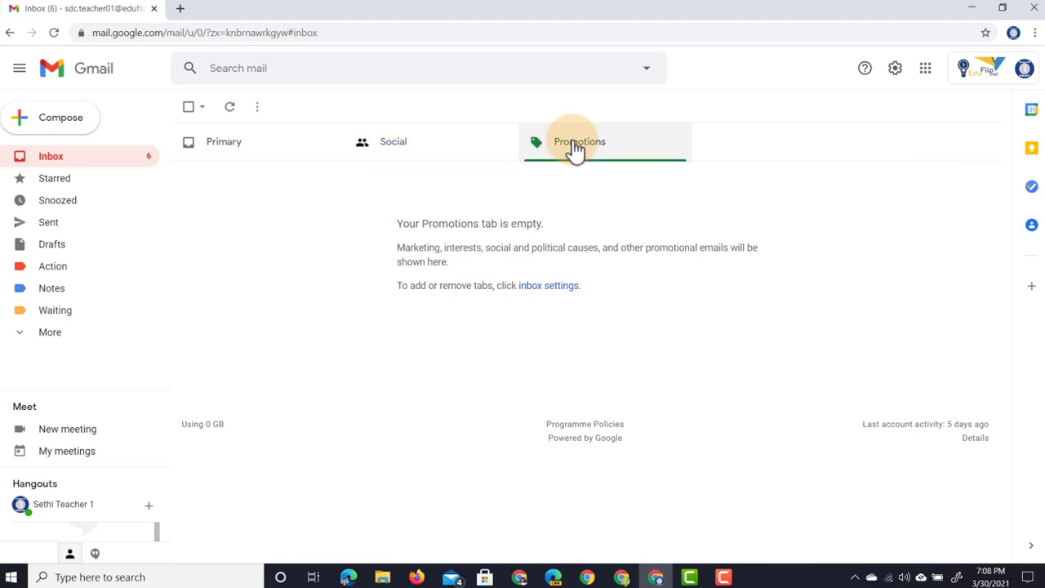
click(286, 167)
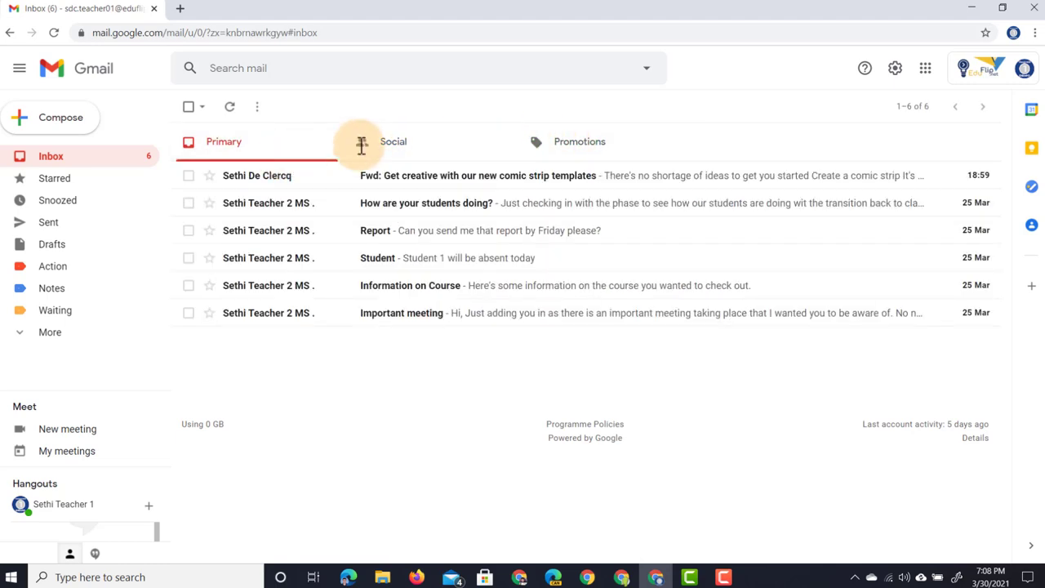
Change the inbox type to Multiple Inboxes in the inbox settings
click(894, 68)
click(908, 135)
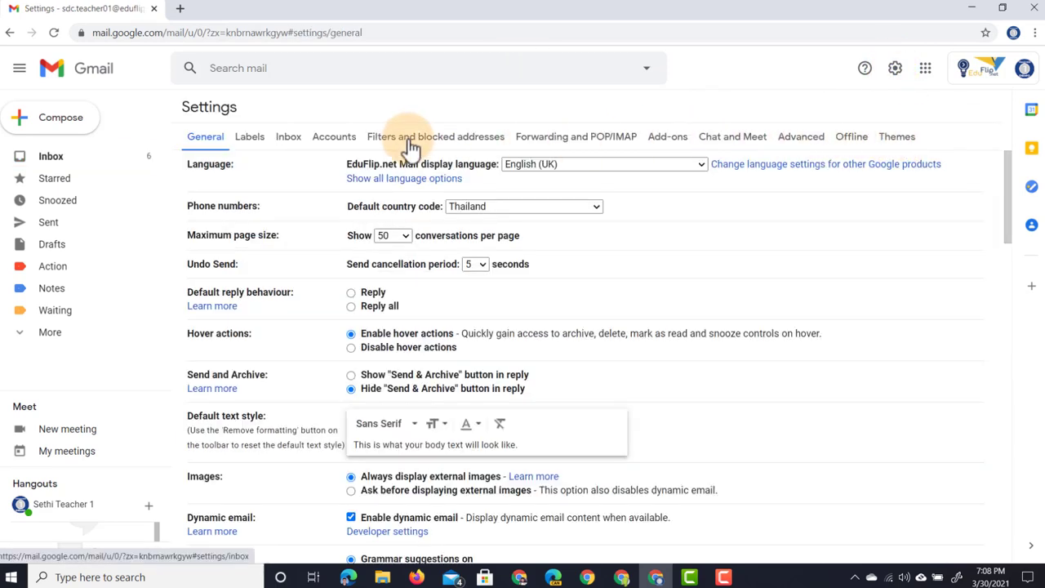
click(290, 138)
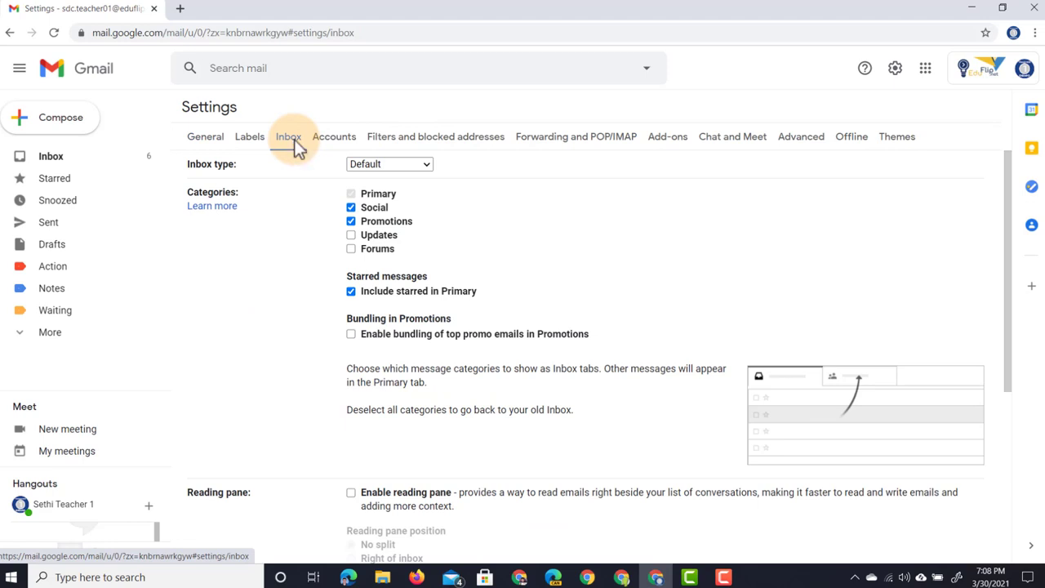
click(409, 165)
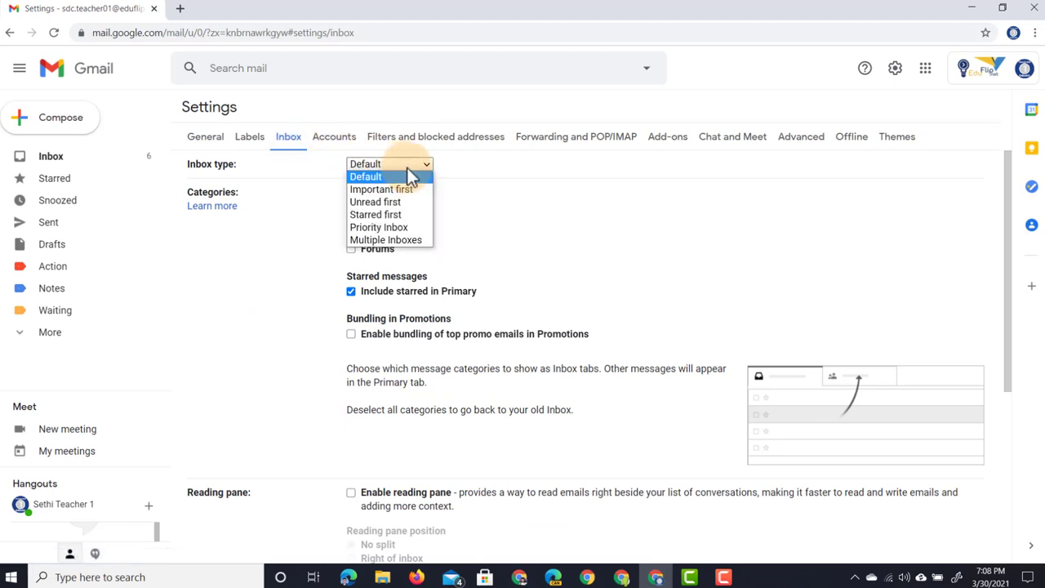
click(399, 239)
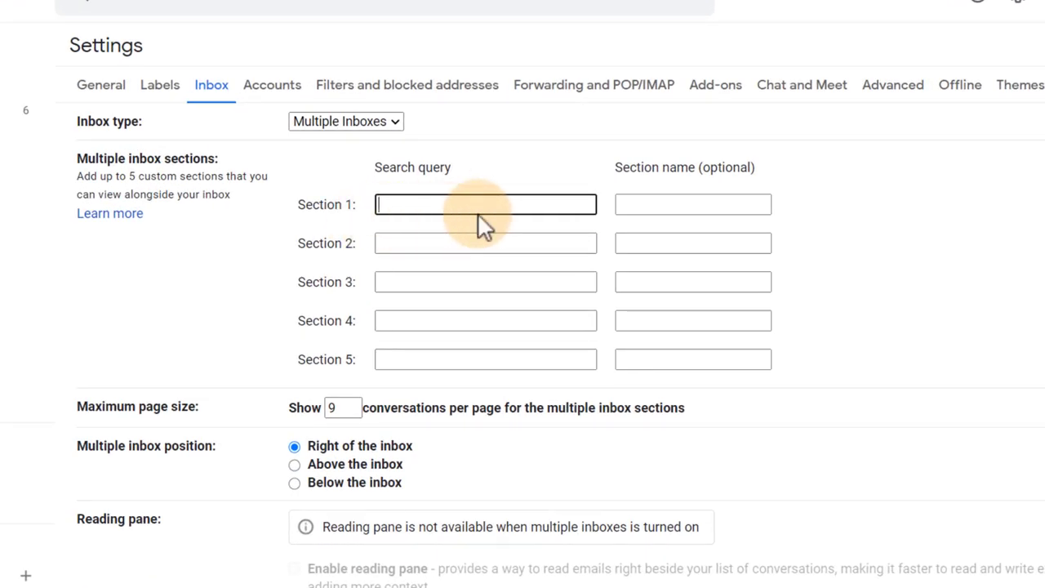
Define three inbox sections: l:action named "Take Action", l:waiting named "Waiting for response" and l:notes named "Information"
text(l:action)
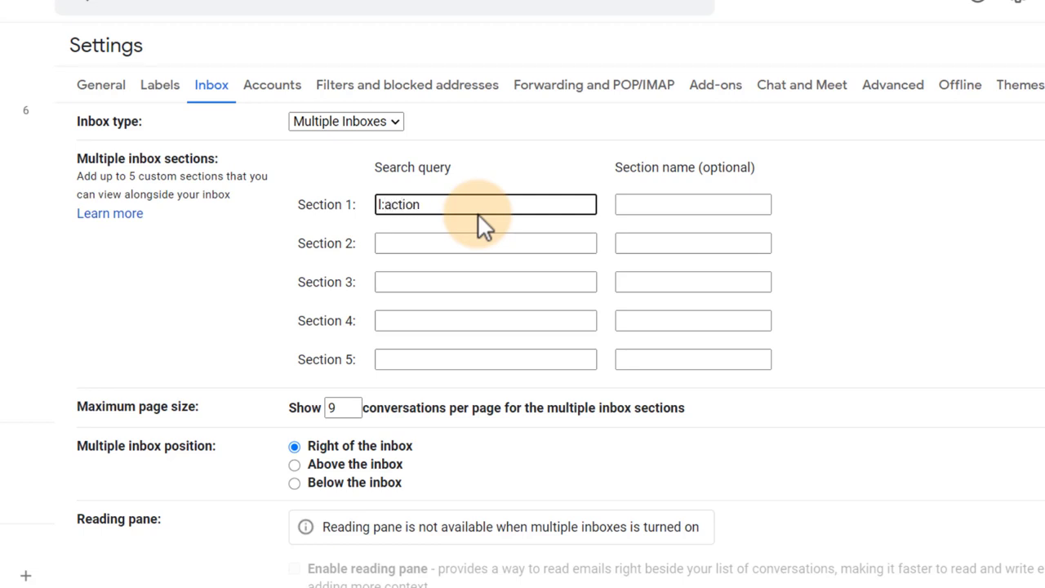
click(660, 206)
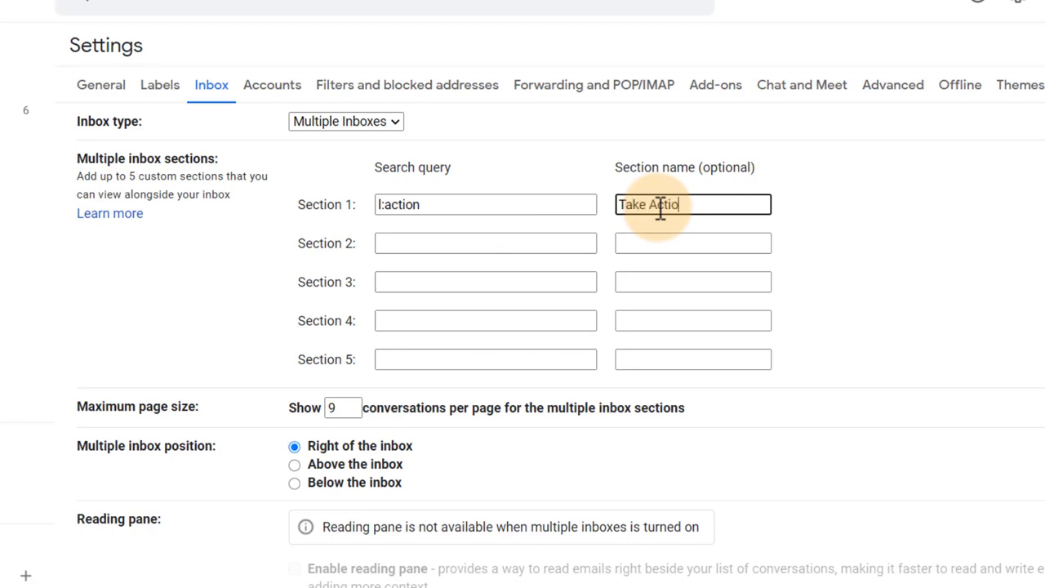
click(495, 243)
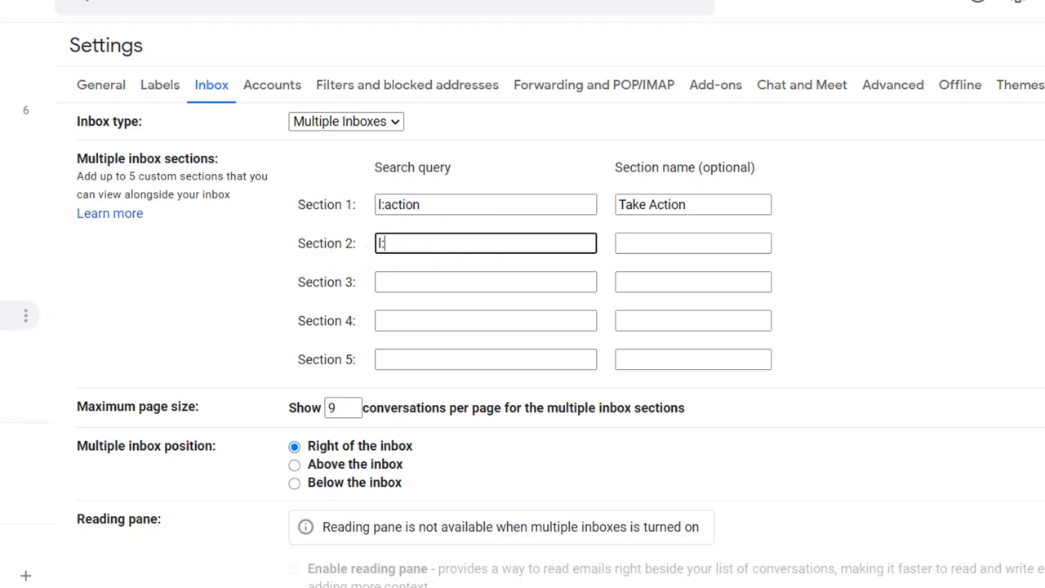
text(l:waiting)
click(648, 245)
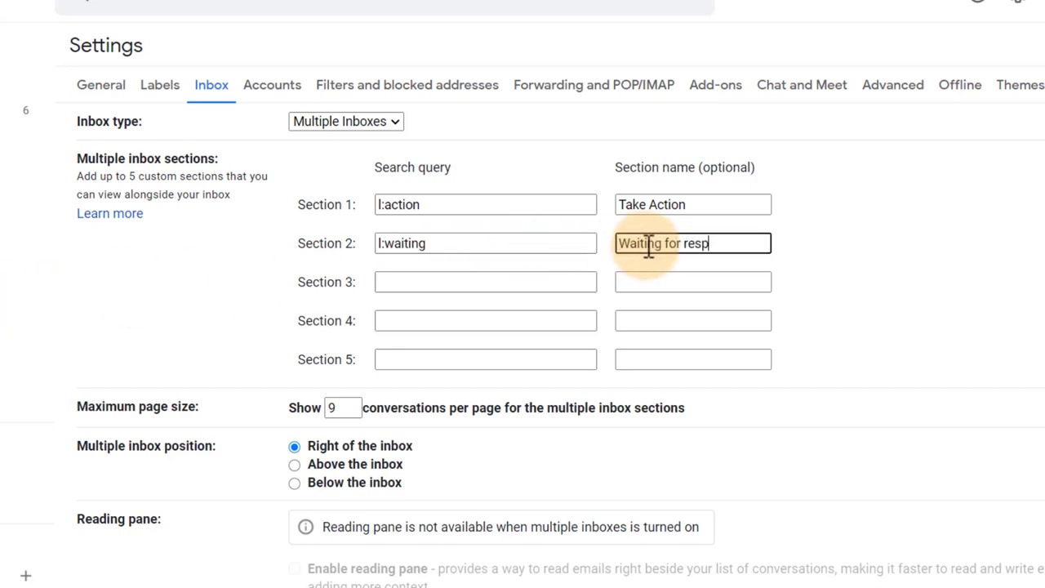
click(435, 281)
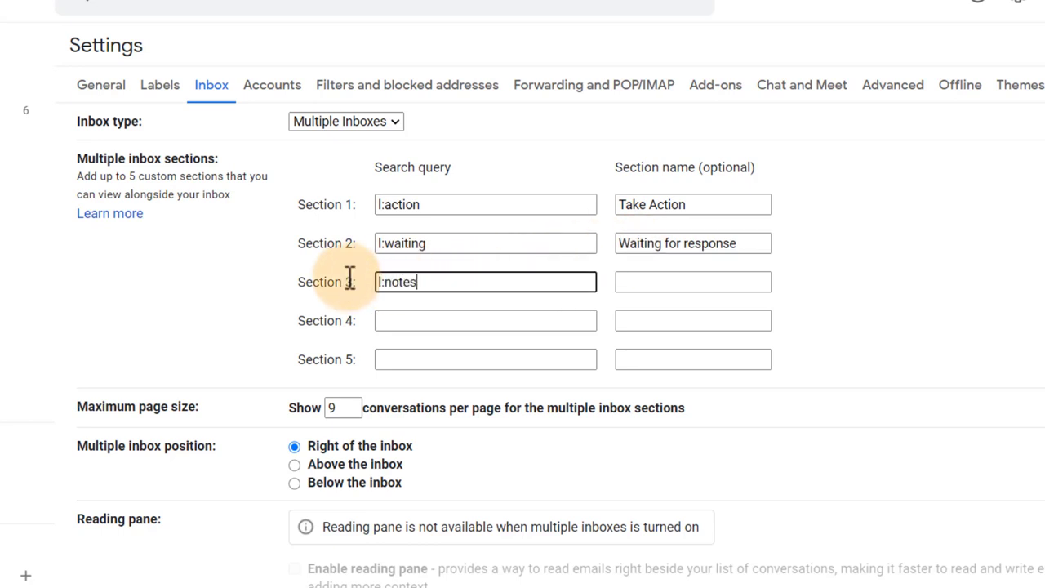
text(l:notes)
click(635, 282)
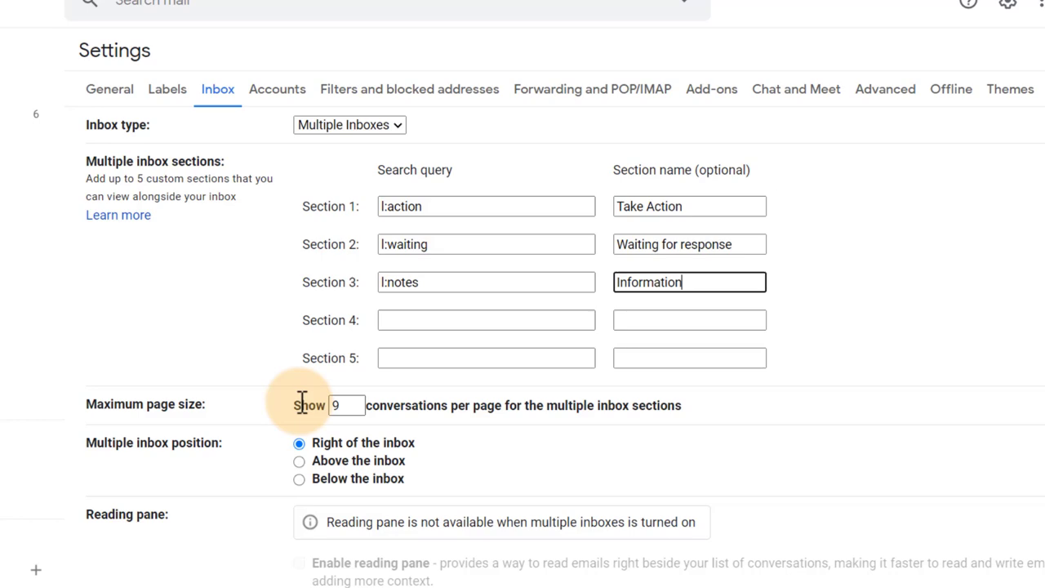
Set the maximum page size of the multiple inbox sections to 15 conversations and save the inbox settings
scroll(217, 425, down, 1)
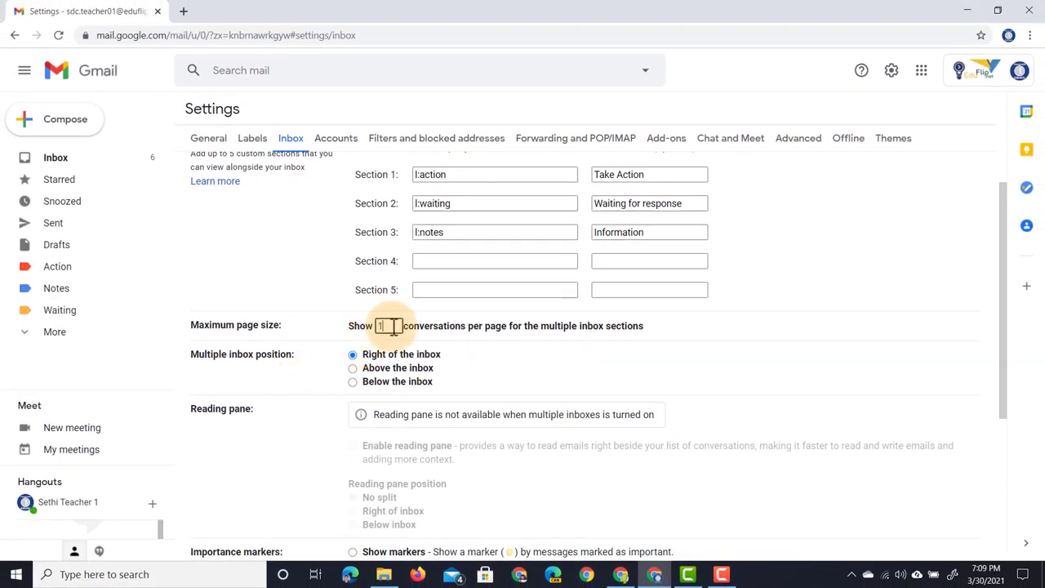
scroll(316, 300, down, 1)
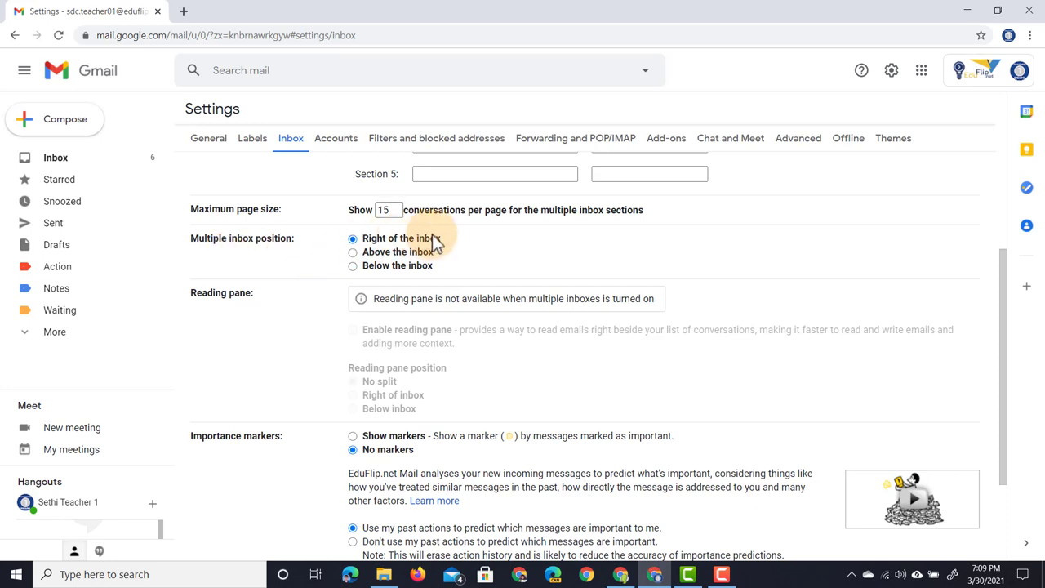
scroll(512, 333, down, 2)
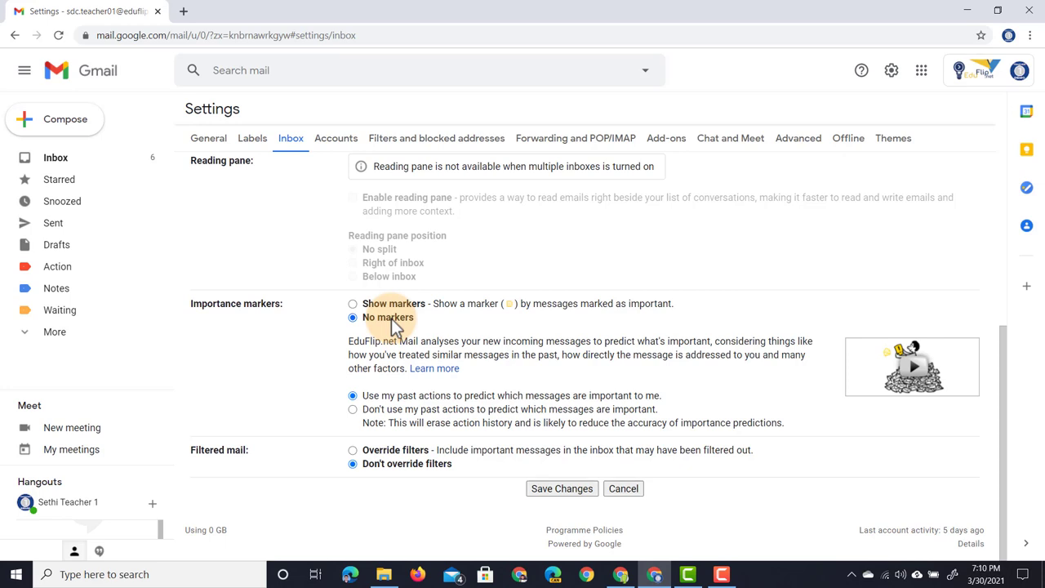
click(560, 488)
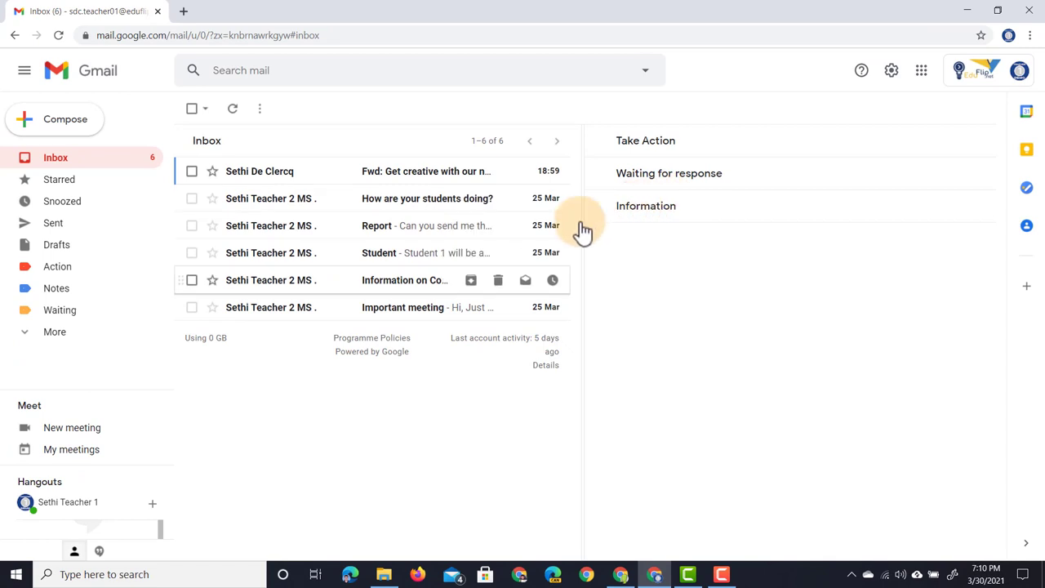
Label the "Important meeting" email as Notes and archive it
click(280, 316)
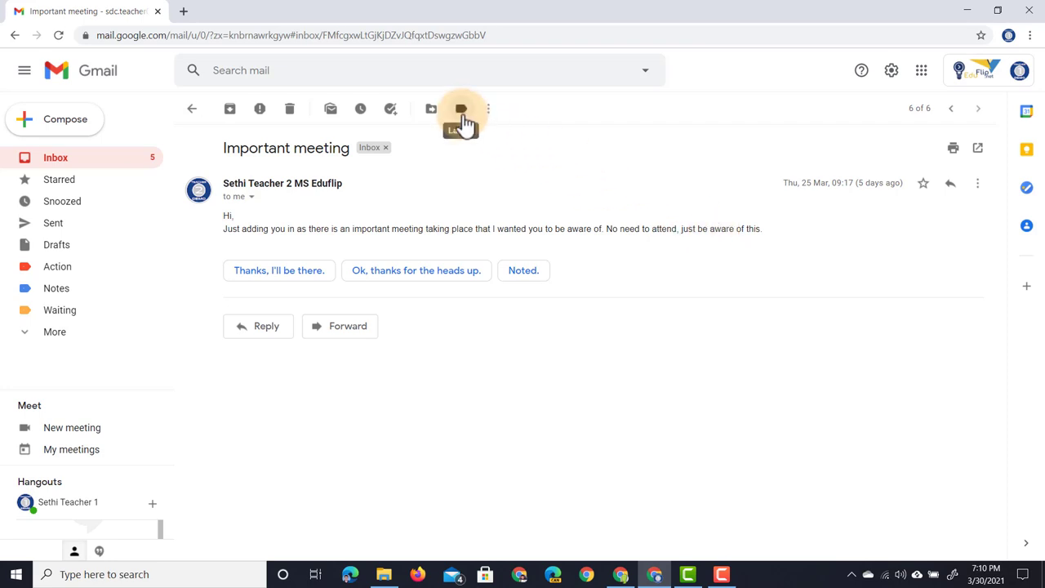
click(461, 111)
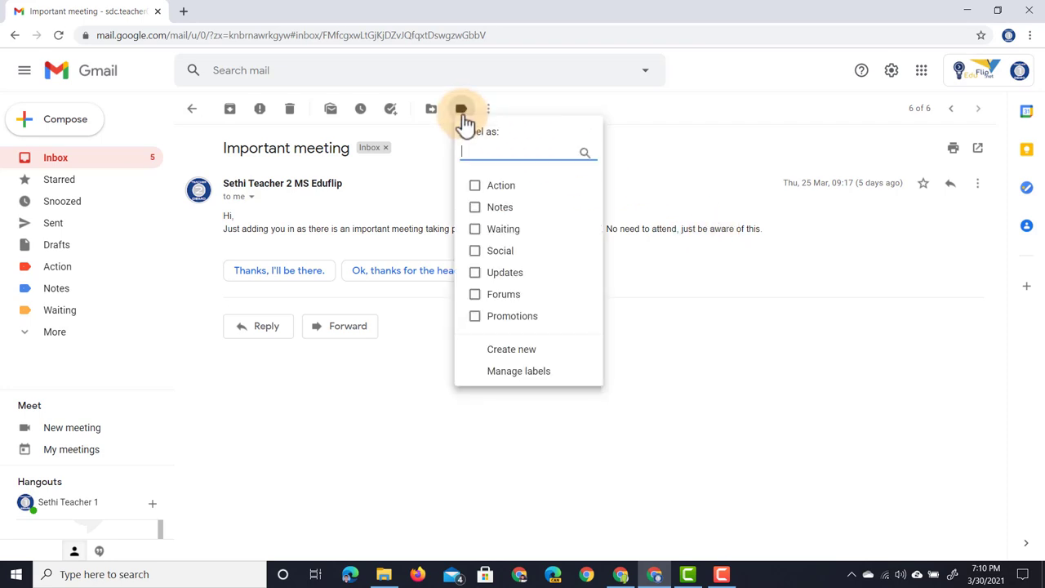
click(483, 209)
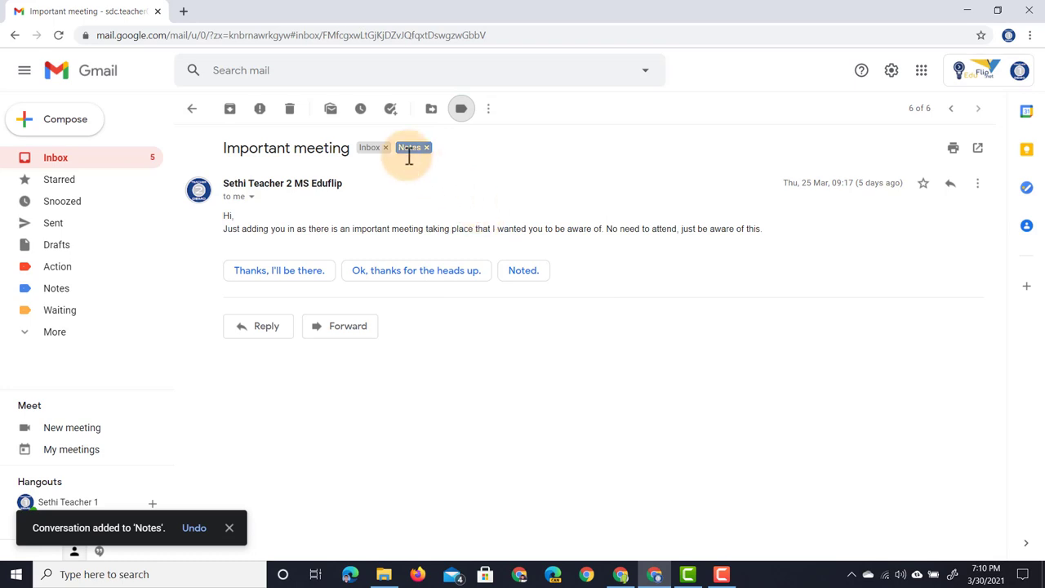
click(230, 109)
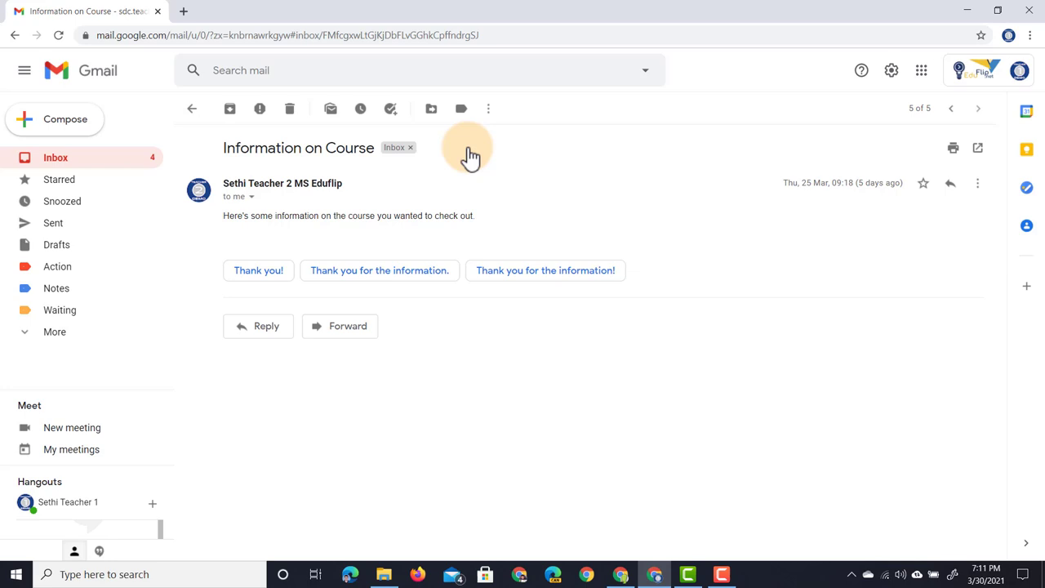
Label the "Information on Course" email as Action, archive it and return to the inbox
click(461, 109)
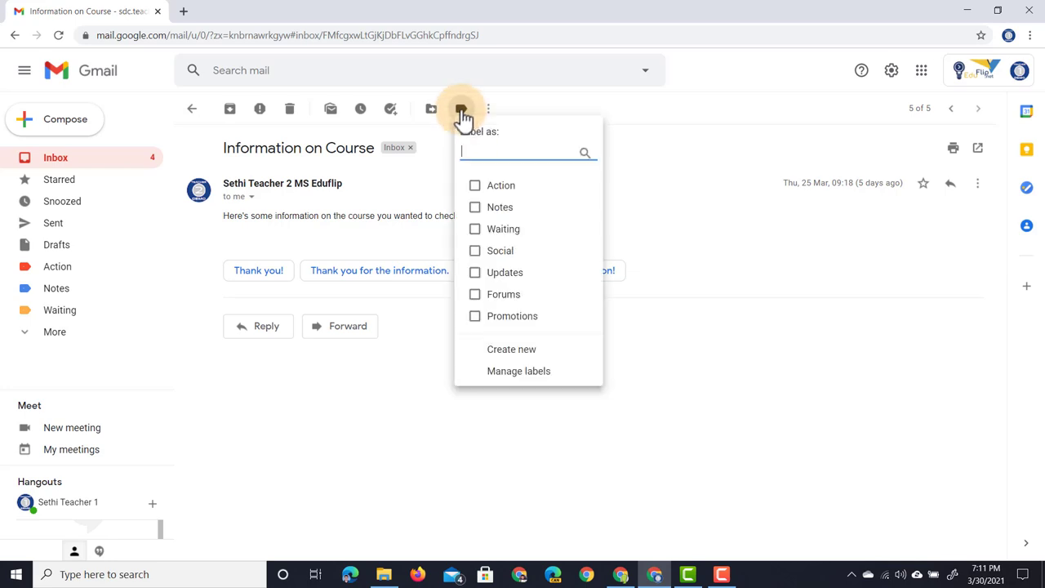
click(476, 188)
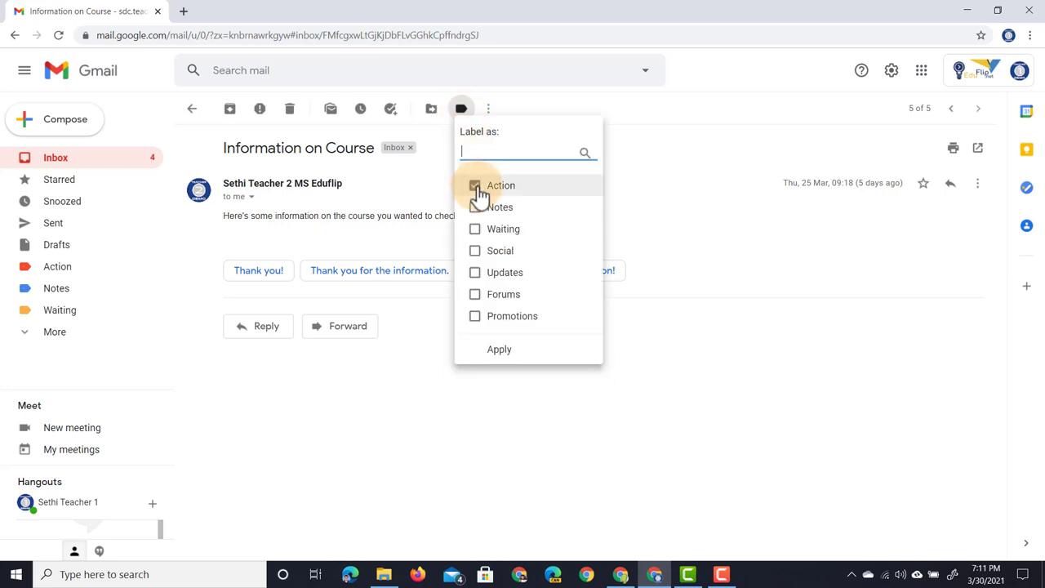
click(500, 351)
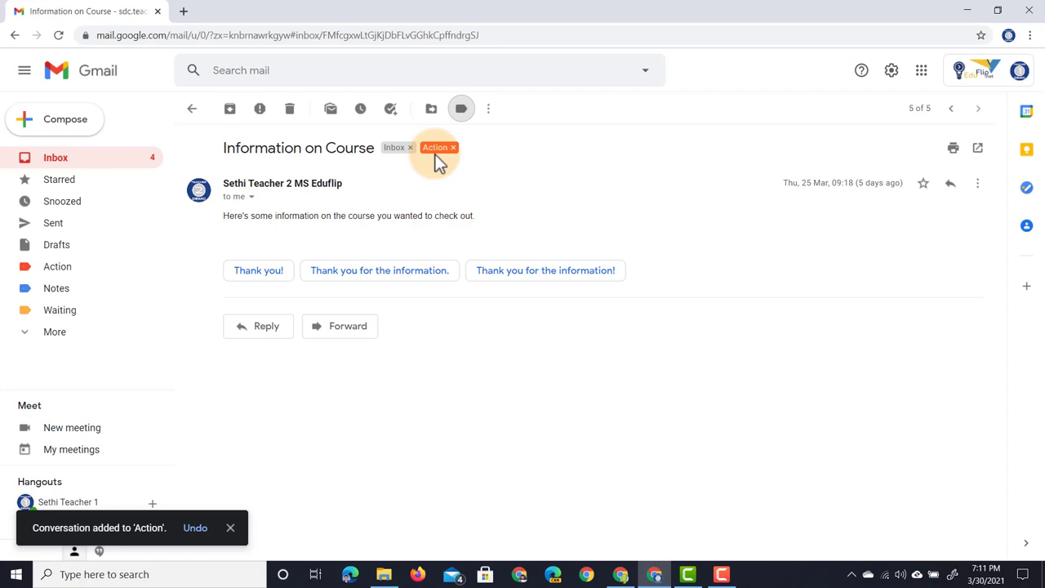
click(231, 111)
click(81, 163)
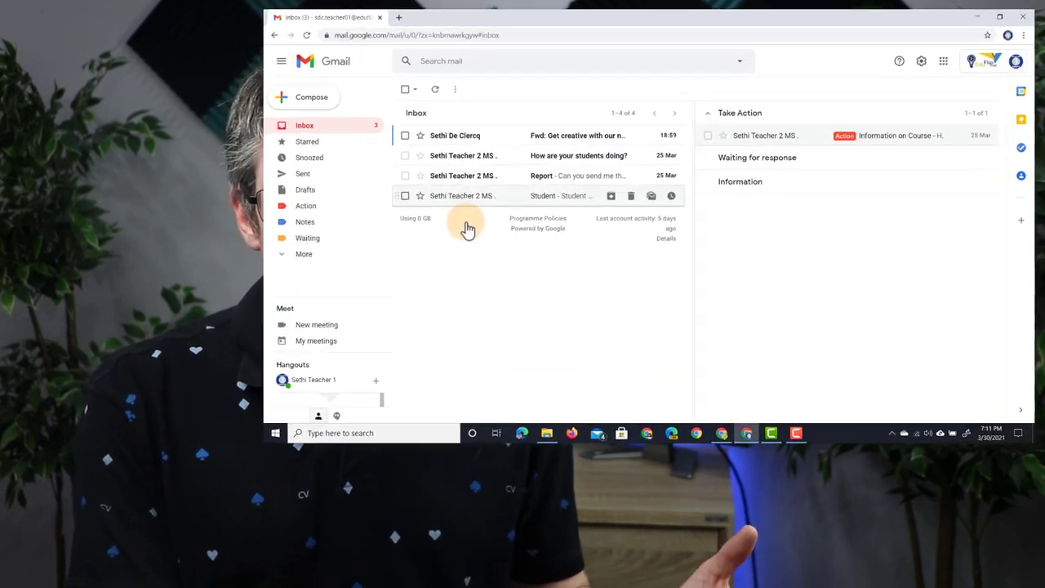
Check the archived emails in All Mail and return to the inbox
click(311, 257)
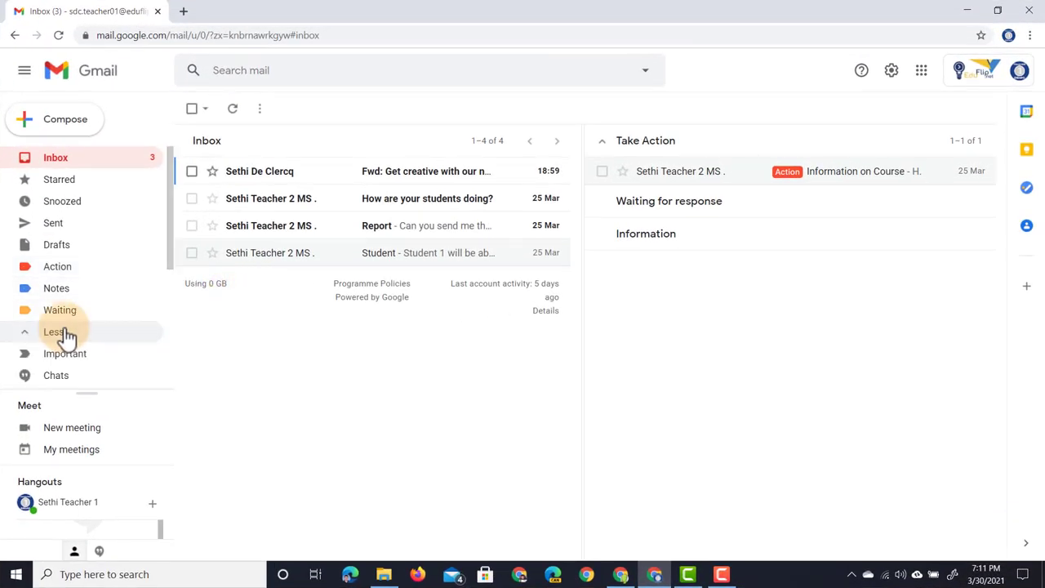
scroll(65, 337, down, 2)
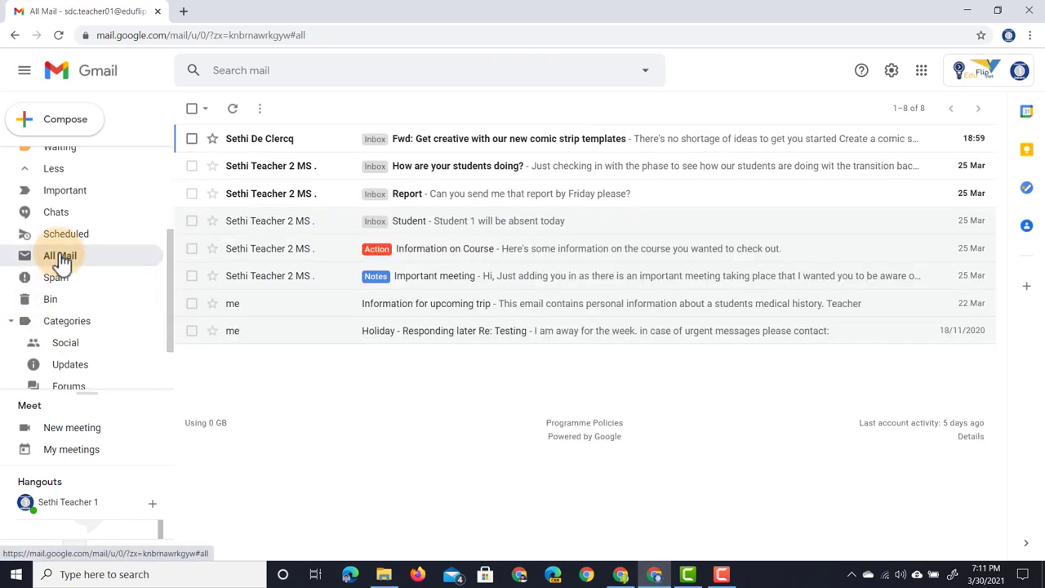
scroll(59, 252, up, 2)
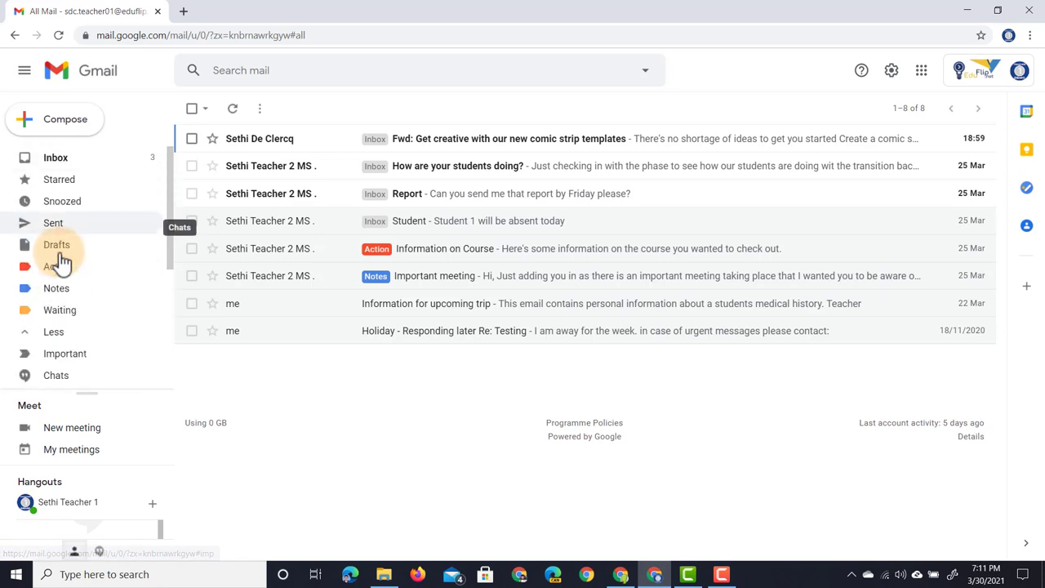
click(65, 157)
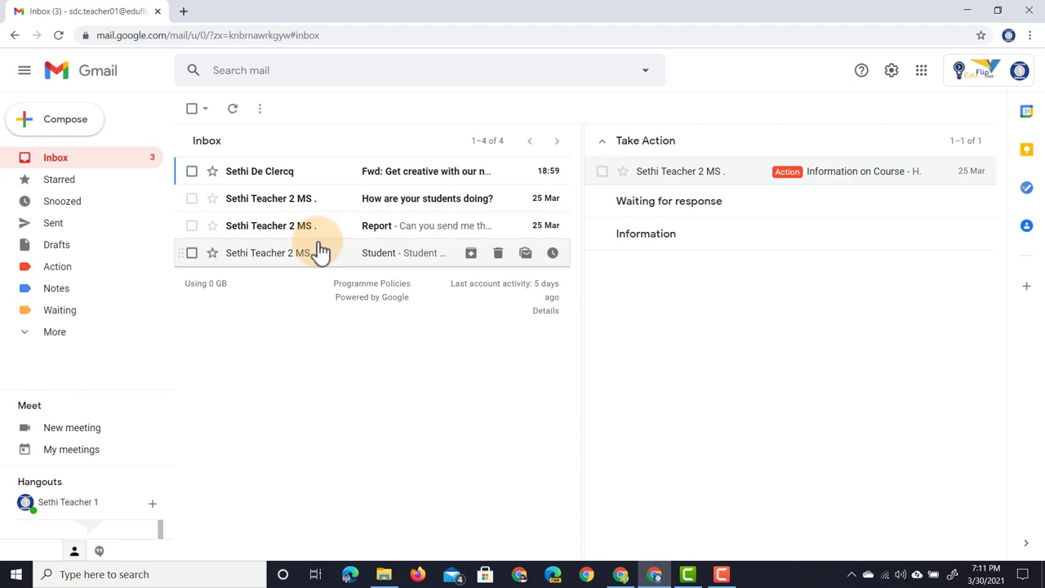
Expand and collapse the Take Action and Information sections to view the labelled emails inside them
click(653, 145)
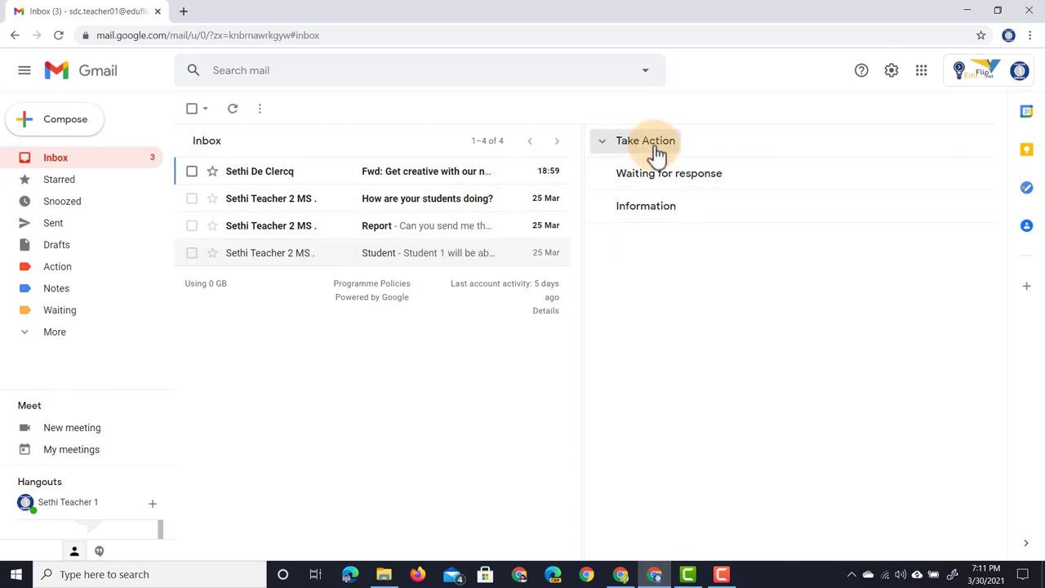
click(653, 146)
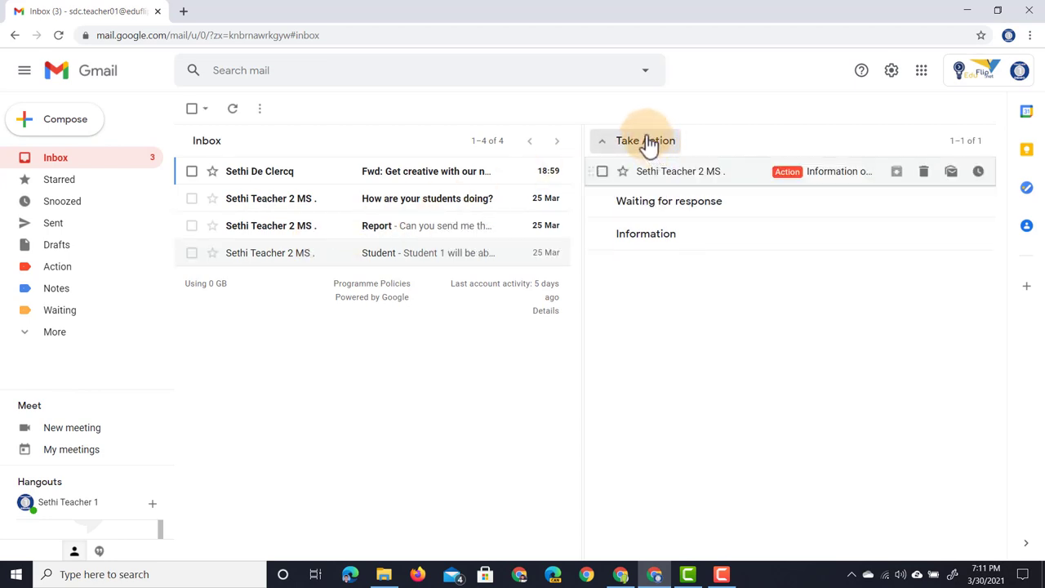
click(648, 144)
click(665, 214)
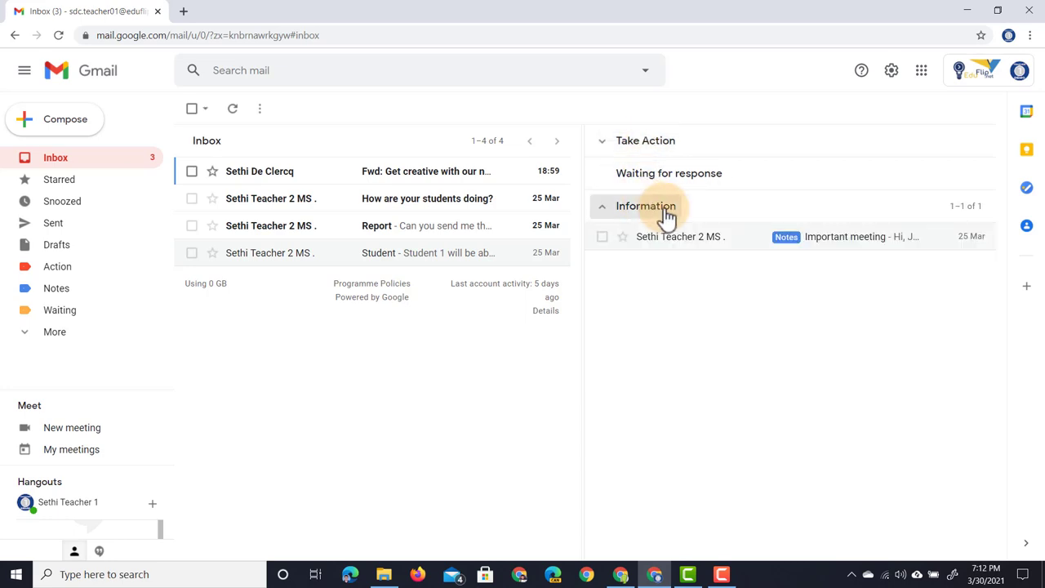
click(667, 214)
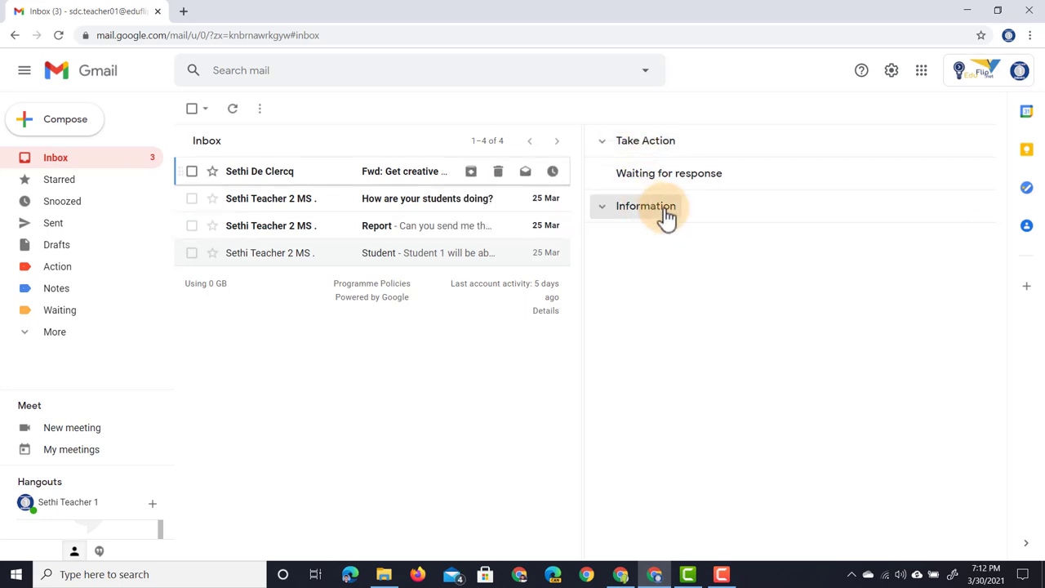
Delete the "Student" email and label the "Report" email as Action
click(317, 254)
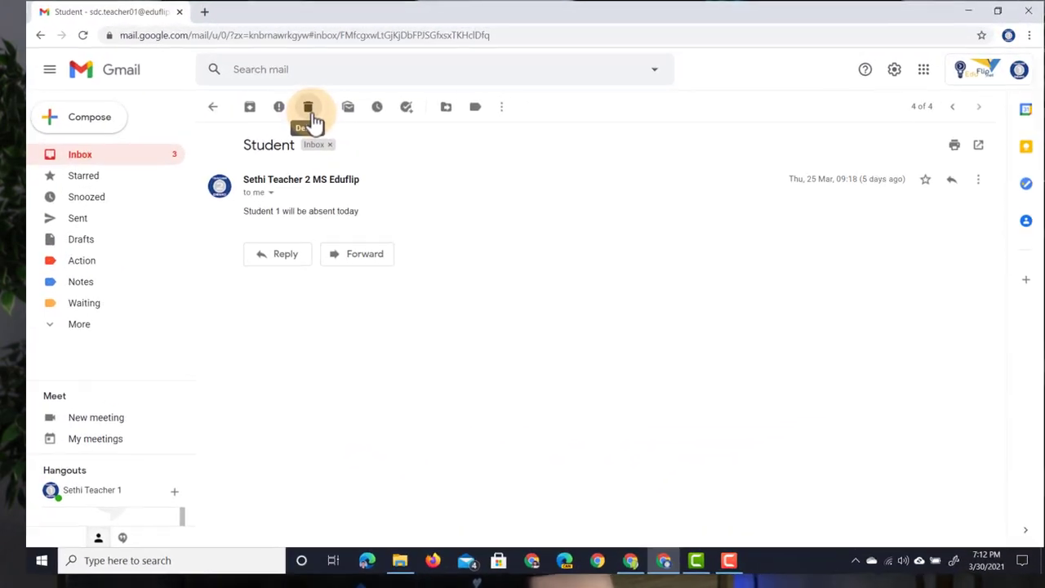
click(310, 114)
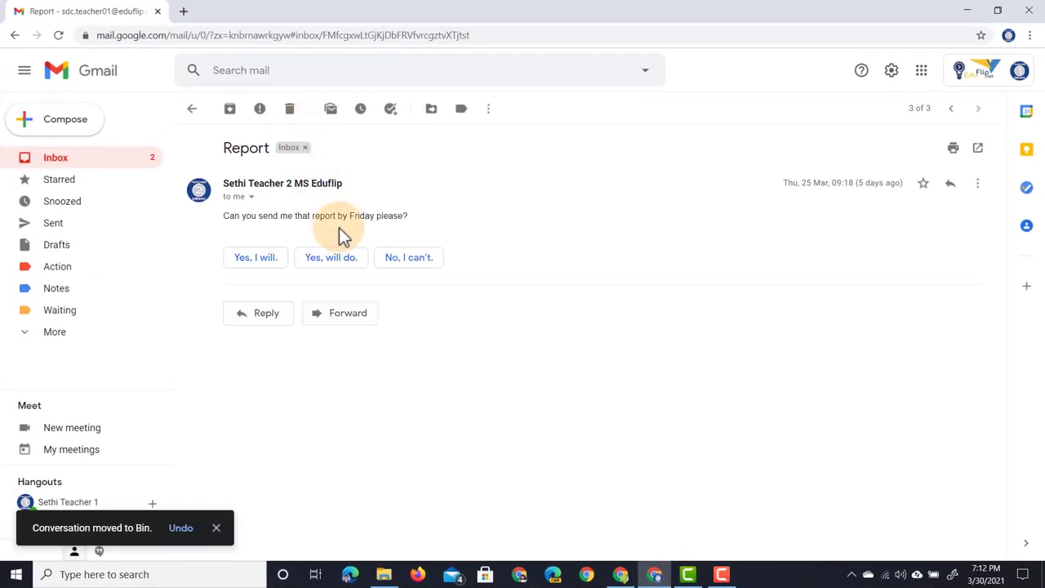
click(461, 110)
click(482, 186)
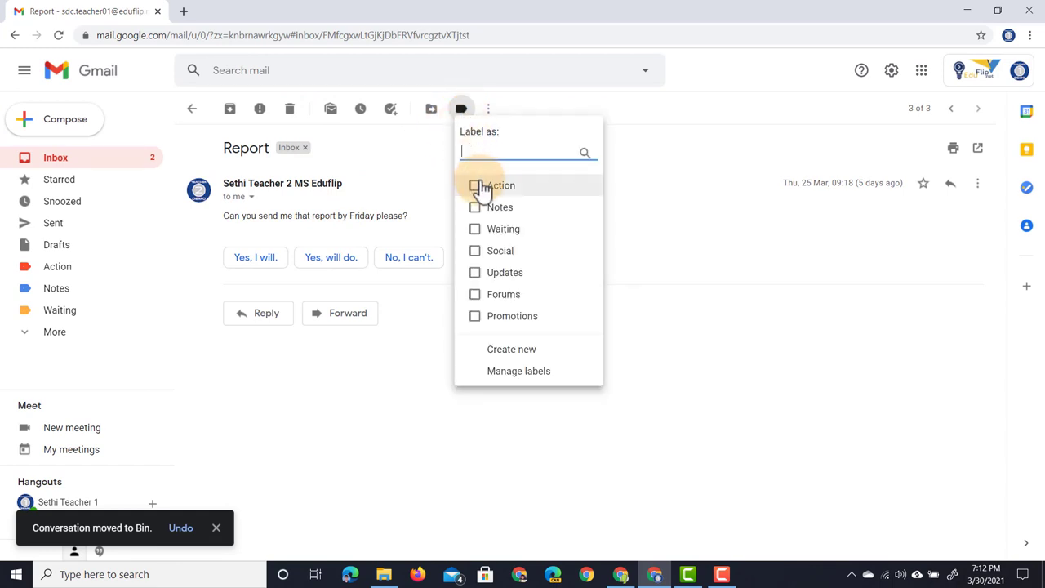
click(500, 351)
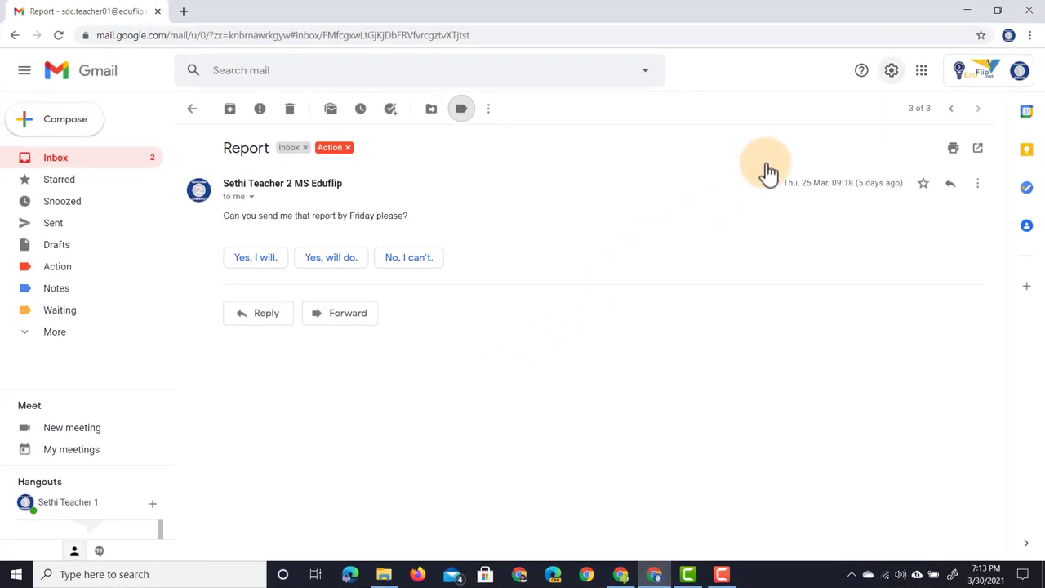
Turn keyboard shortcuts on in the general settings and save the changes
click(891, 70)
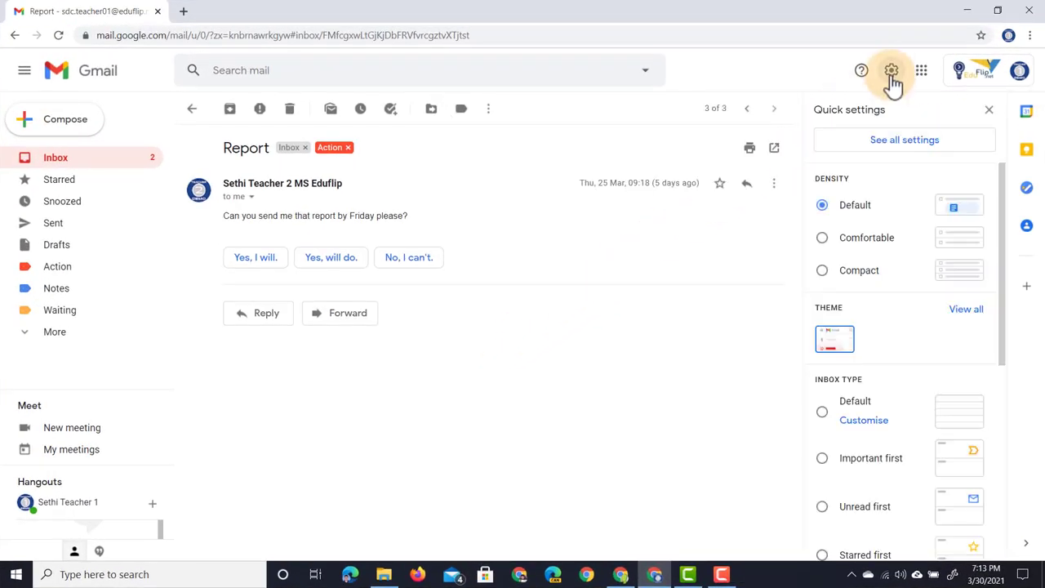
click(898, 142)
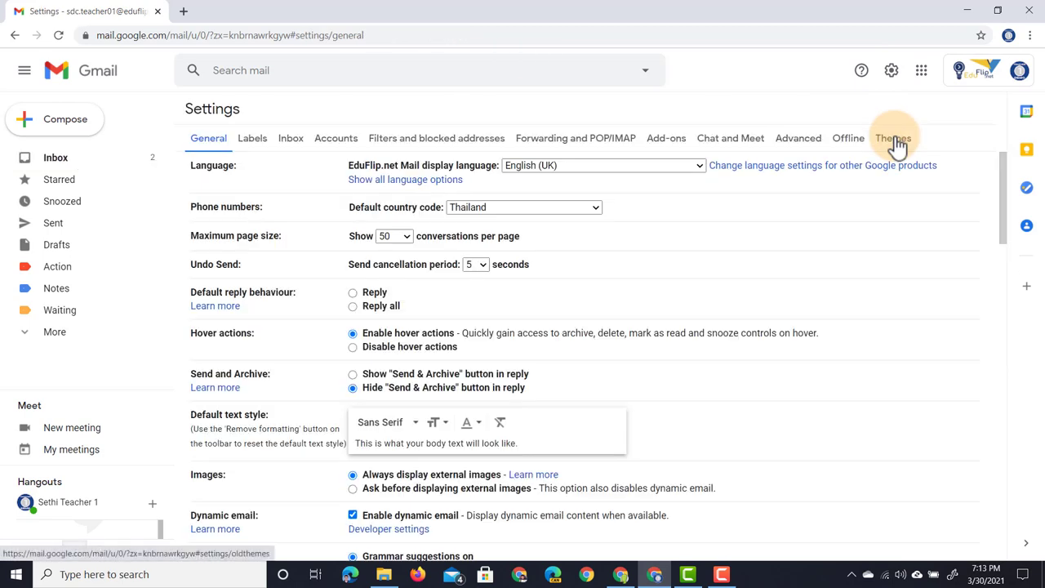
scroll(896, 143, down, 15)
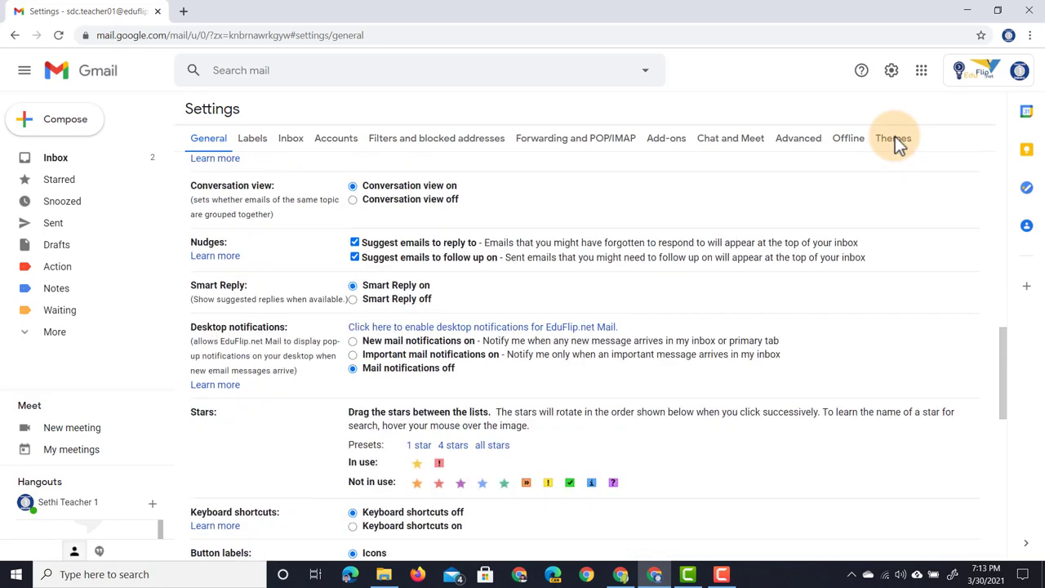
scroll(894, 136, up, 2)
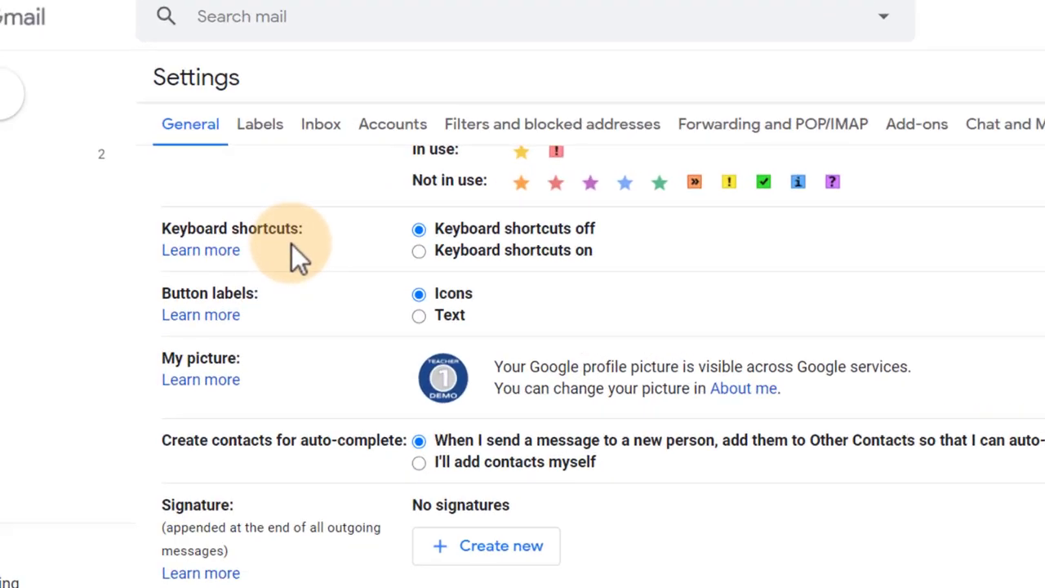
click(418, 250)
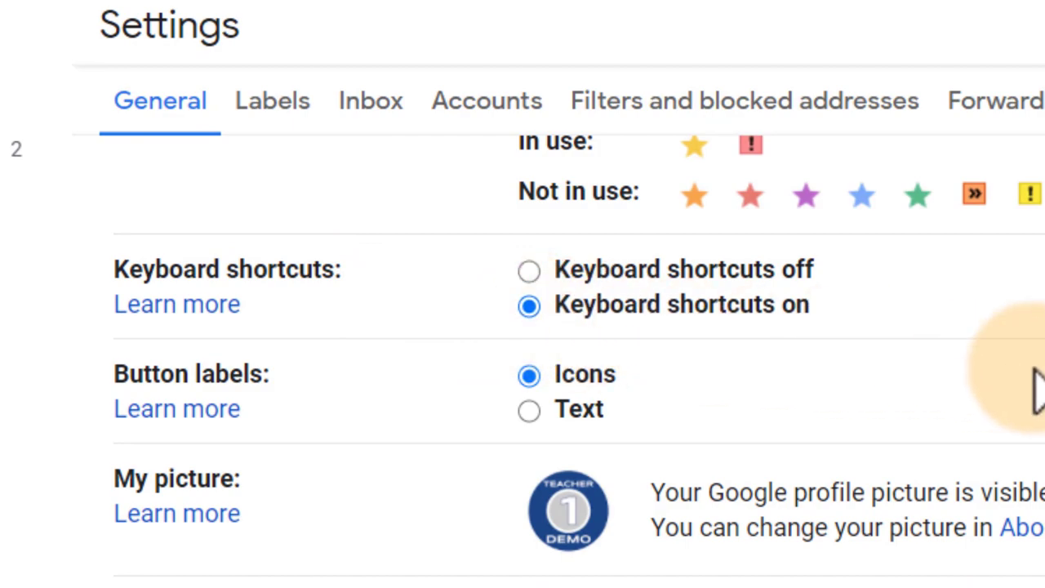
scroll(1017, 388, down, 10)
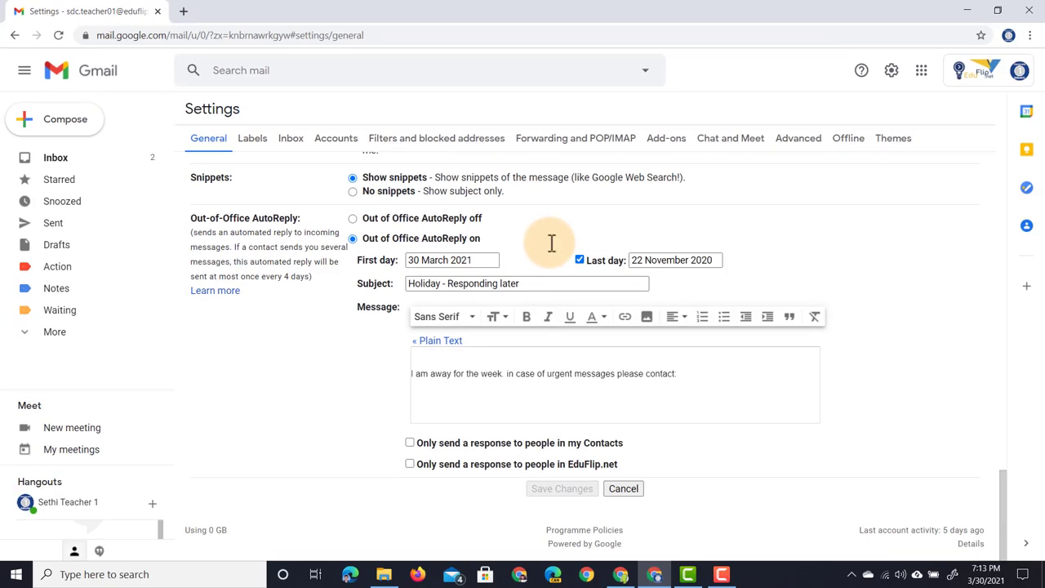
scroll(583, 473, up, 2)
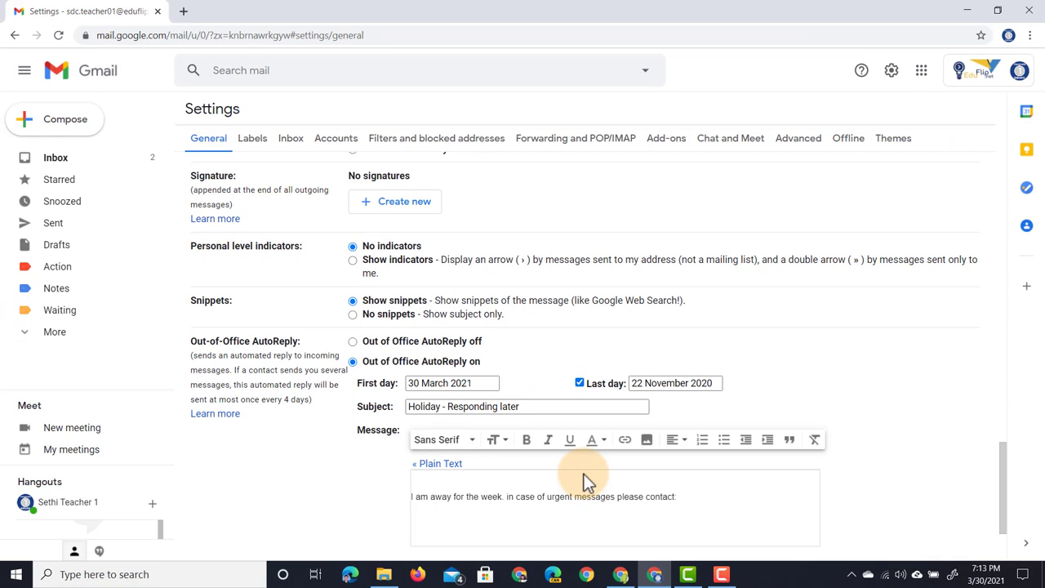
scroll(584, 474, down, 2)
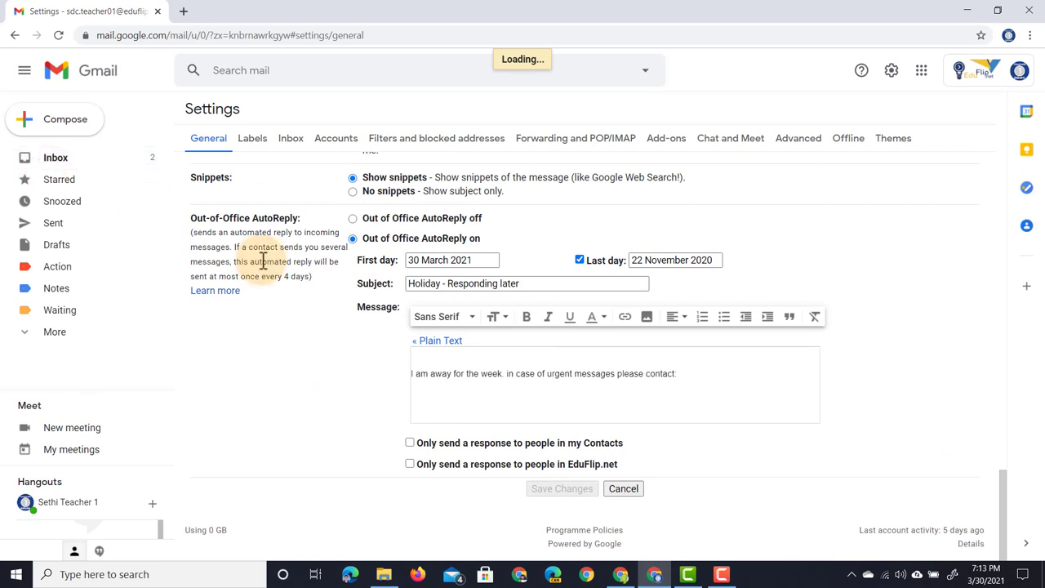
Archive the "Report" email, and label the "How are your students doing?" email as Action and archive it
click(273, 226)
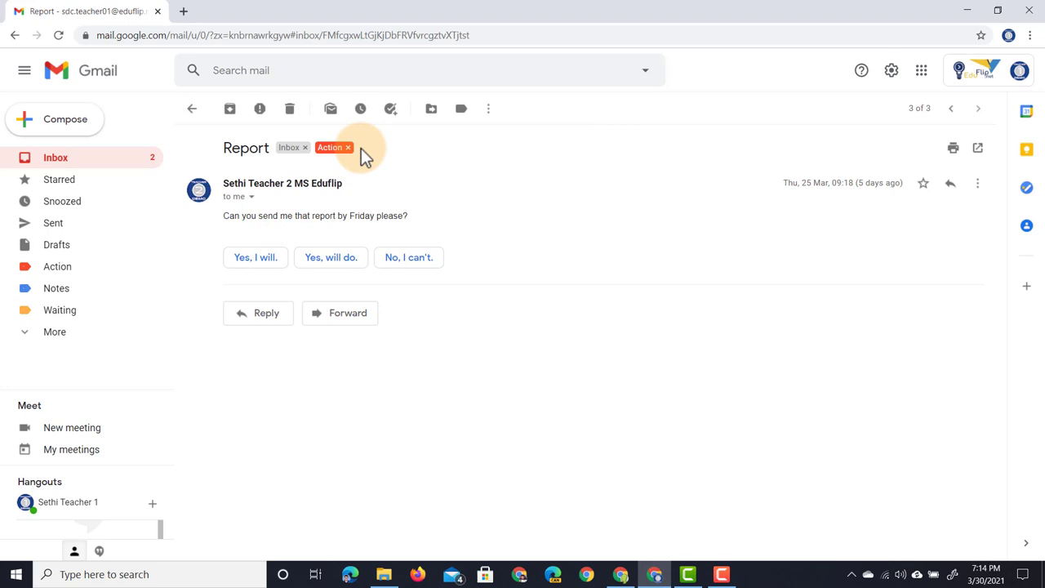
key(e)
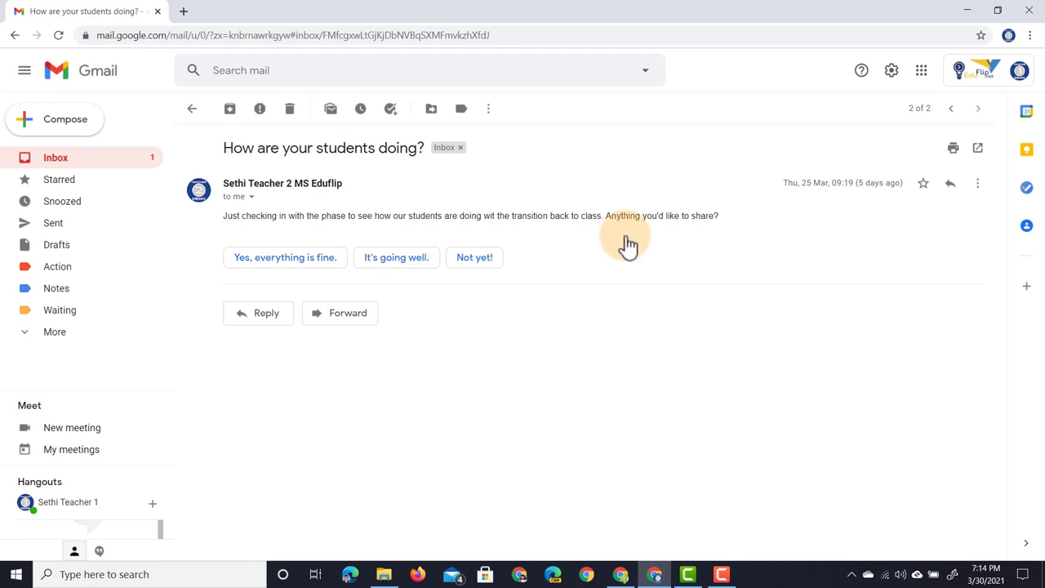
text(l)
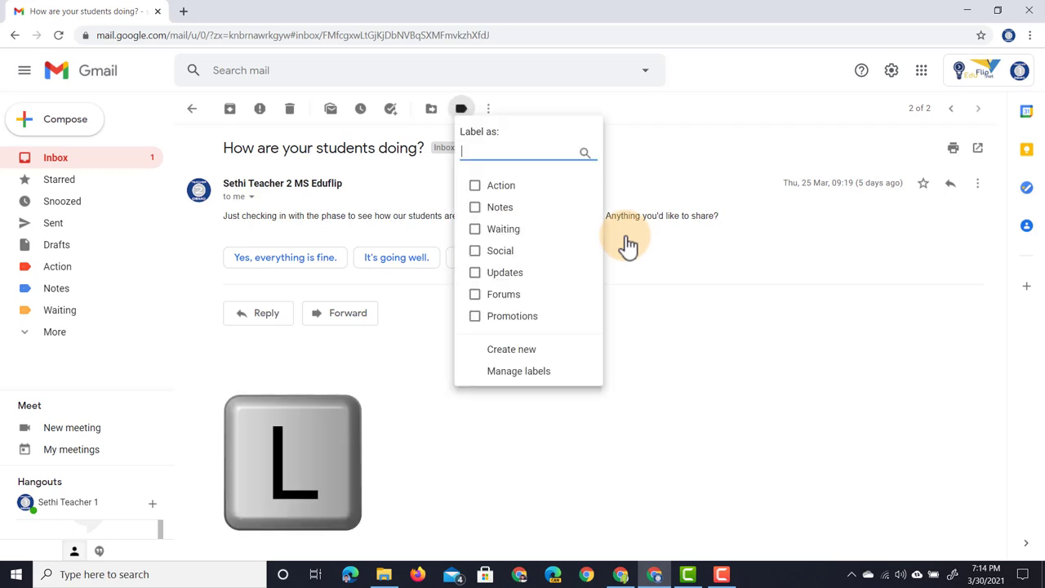
text(act)
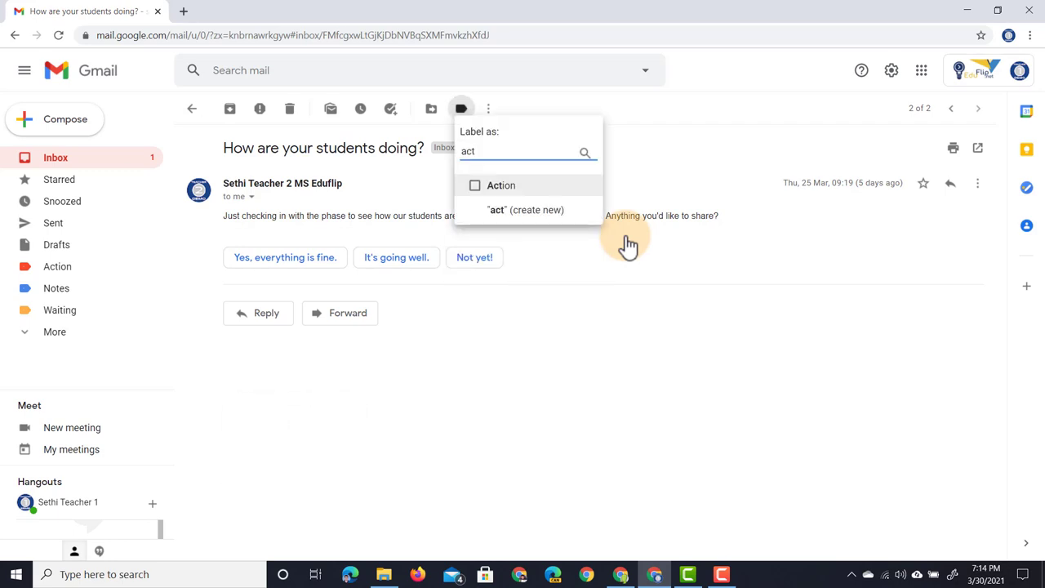
key(Return)
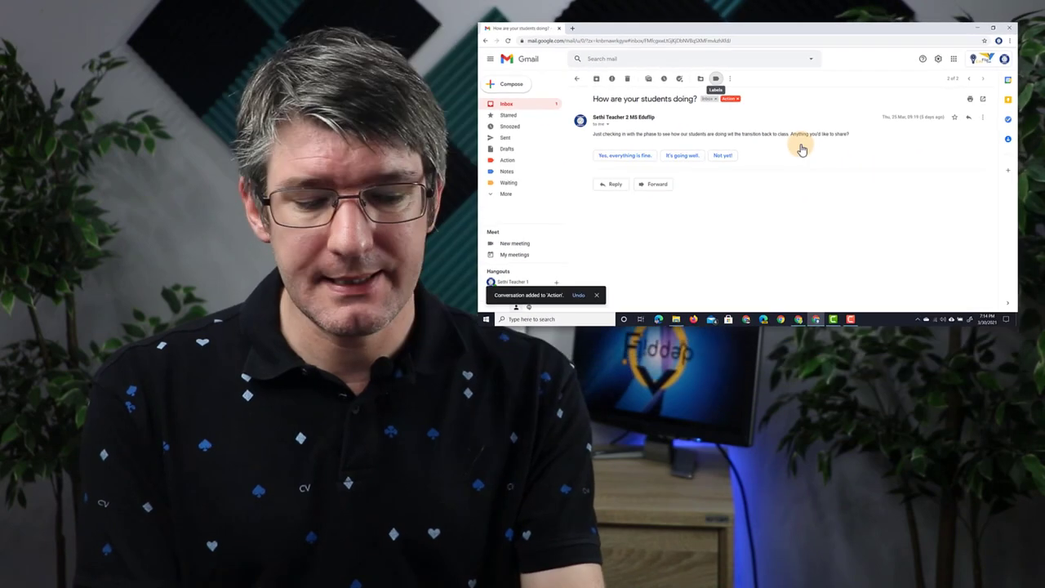
key(e)
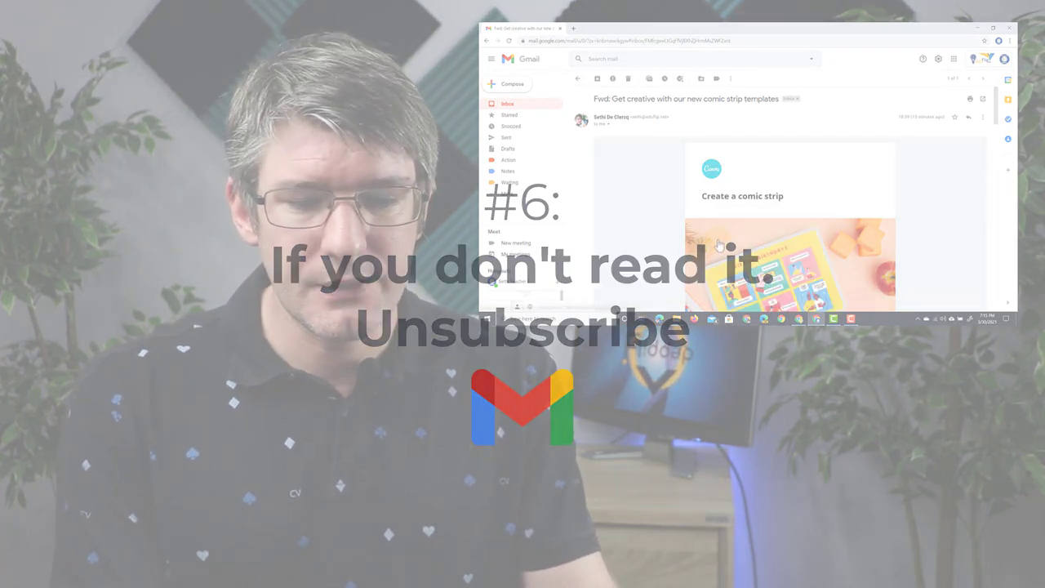
Label the "Fwd: Get creative with our new comic strip templates" email as Notes and archive it
scroll(718, 244, down, 15)
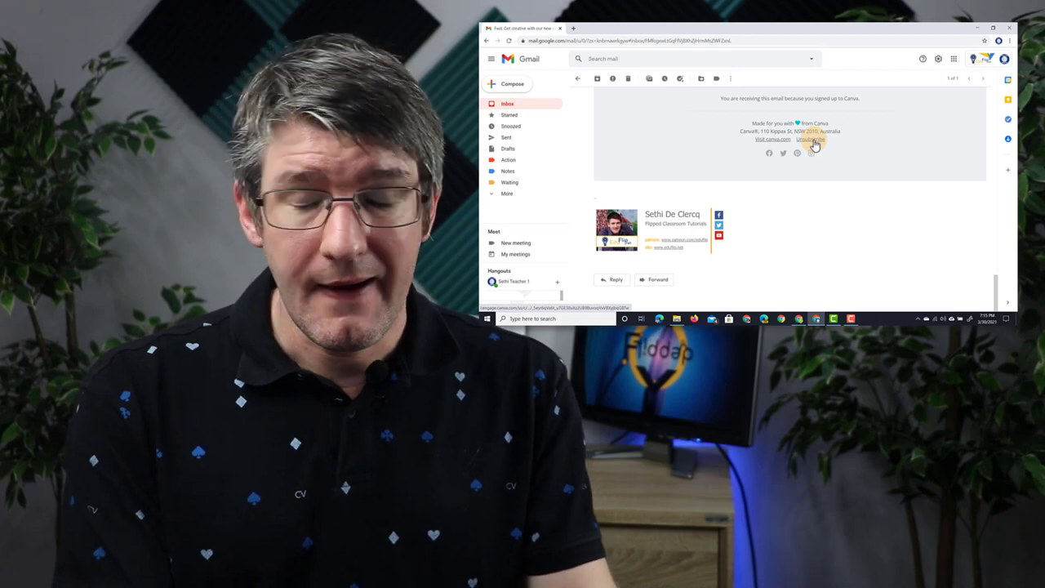
scroll(814, 144, up, 15)
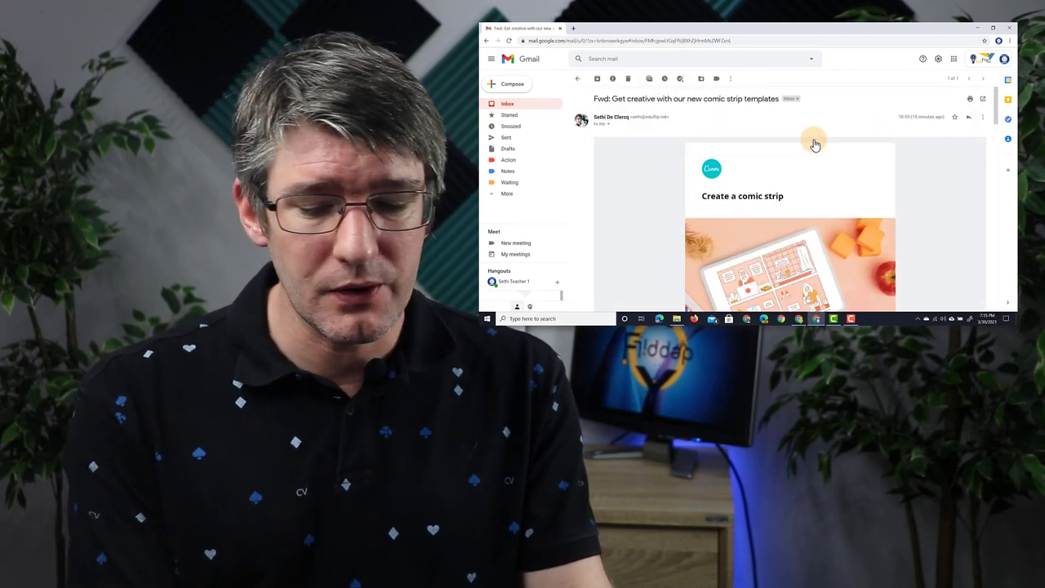
key(l)
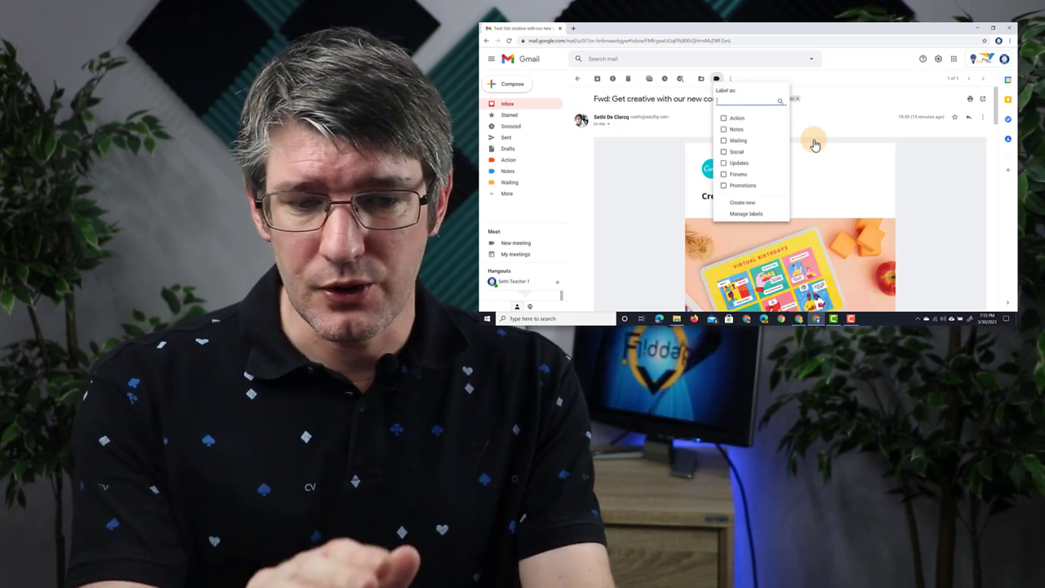
text(no)
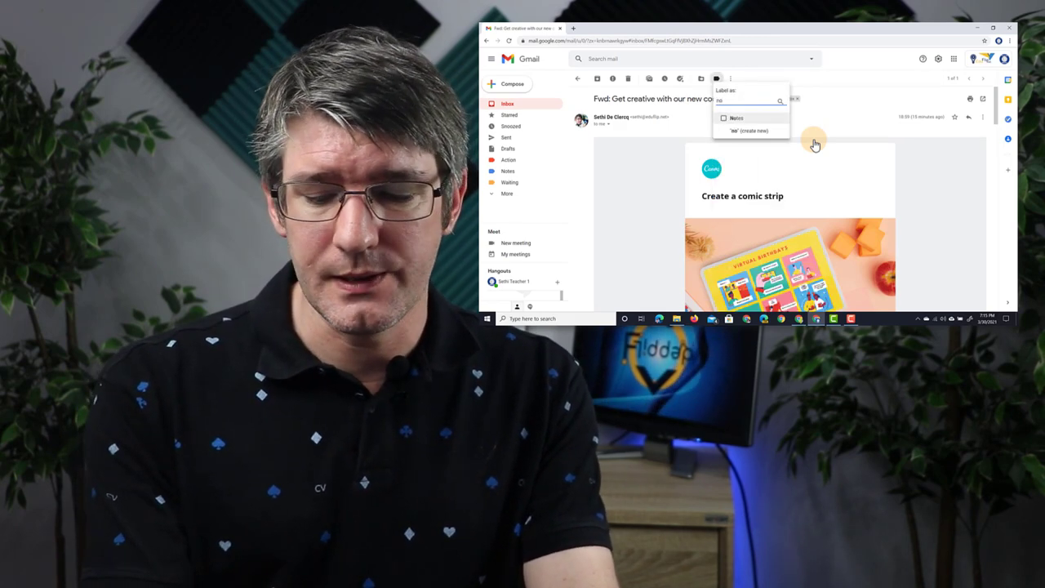
key(Return)
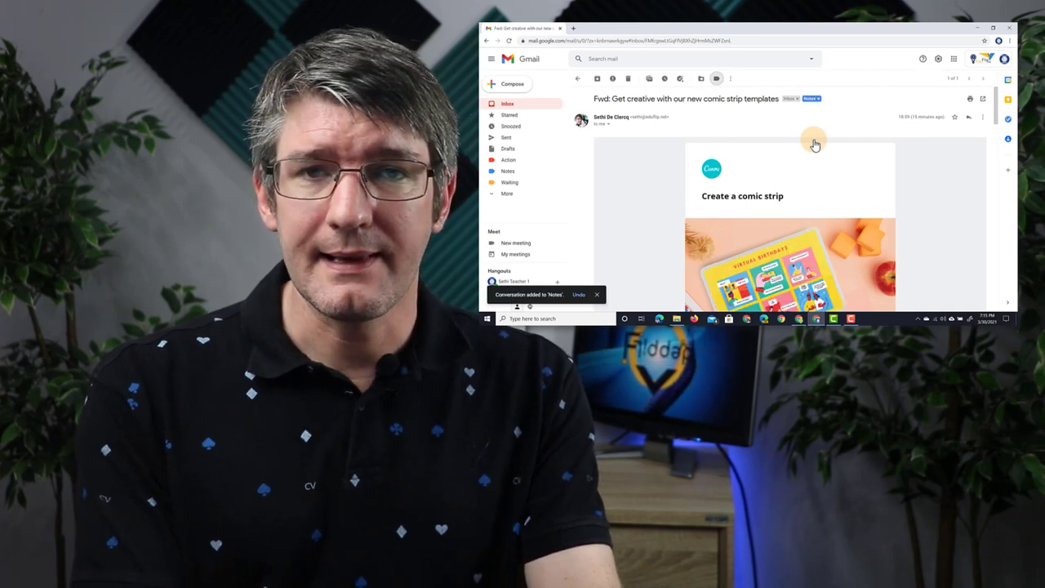
key(e)
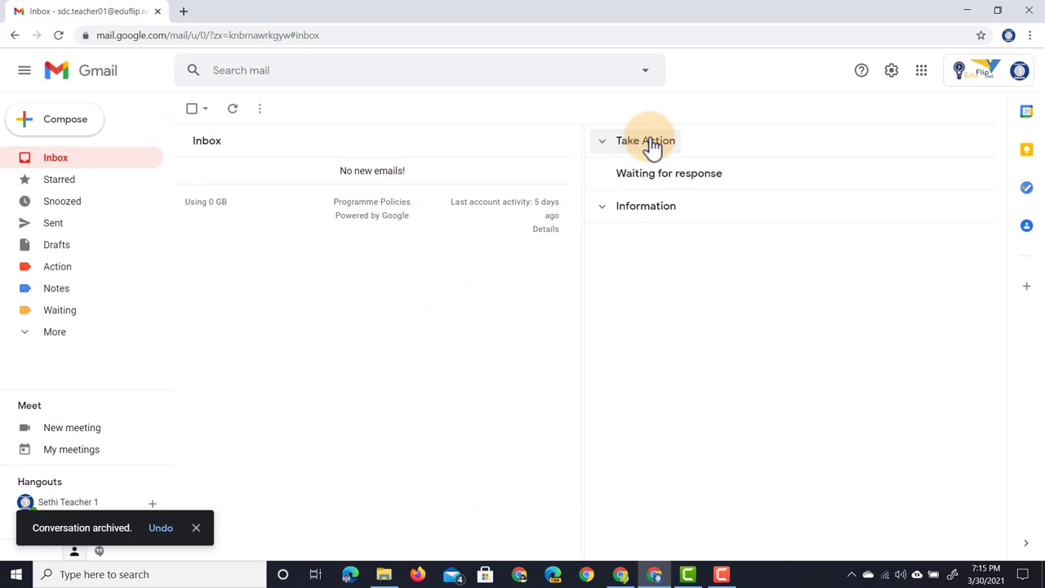
Expand the Take Action section and briefly open the Information section to review their labelled emails
click(653, 146)
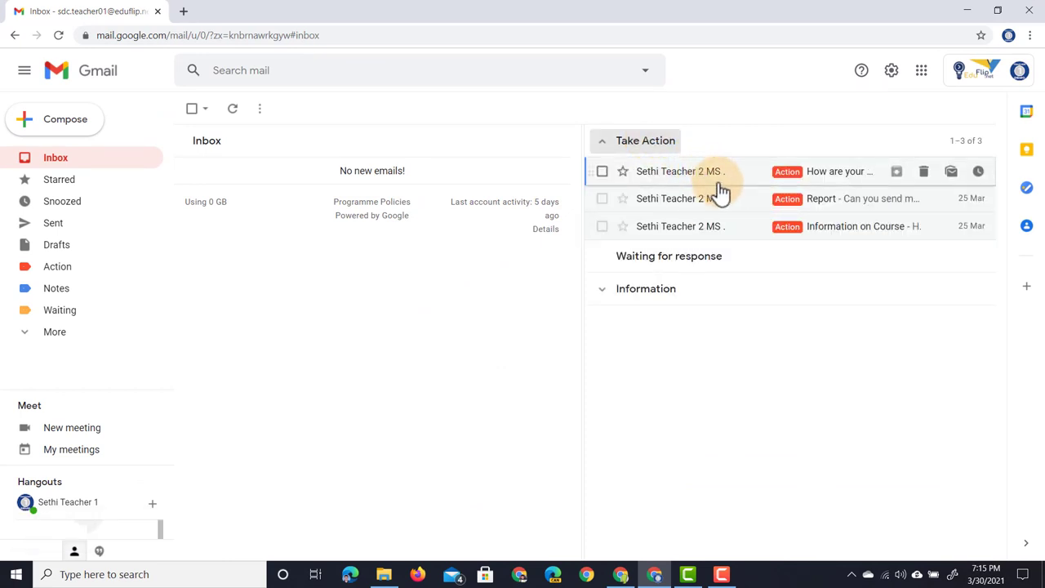
mouse_move(718, 191)
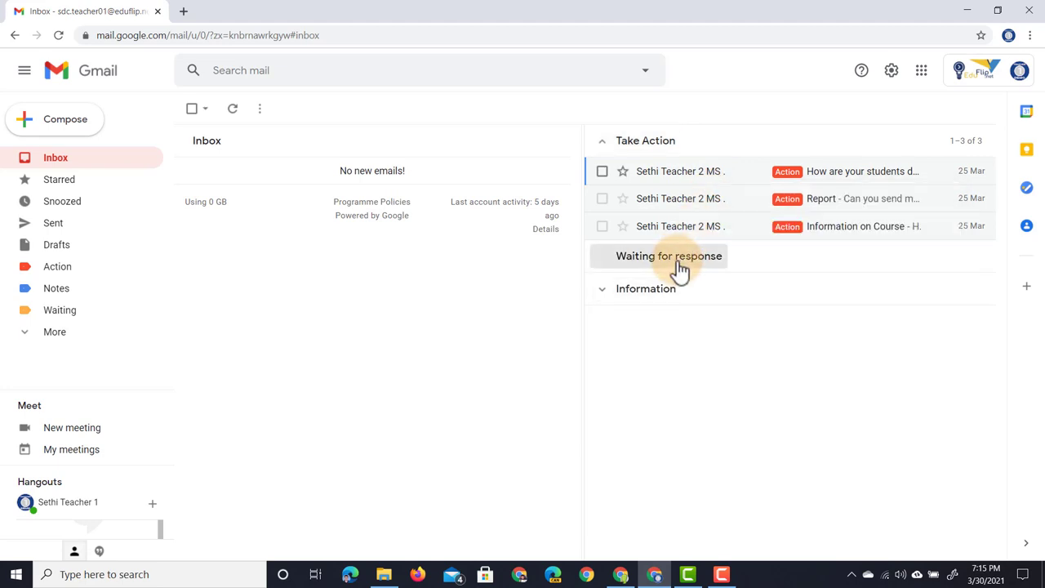
click(659, 296)
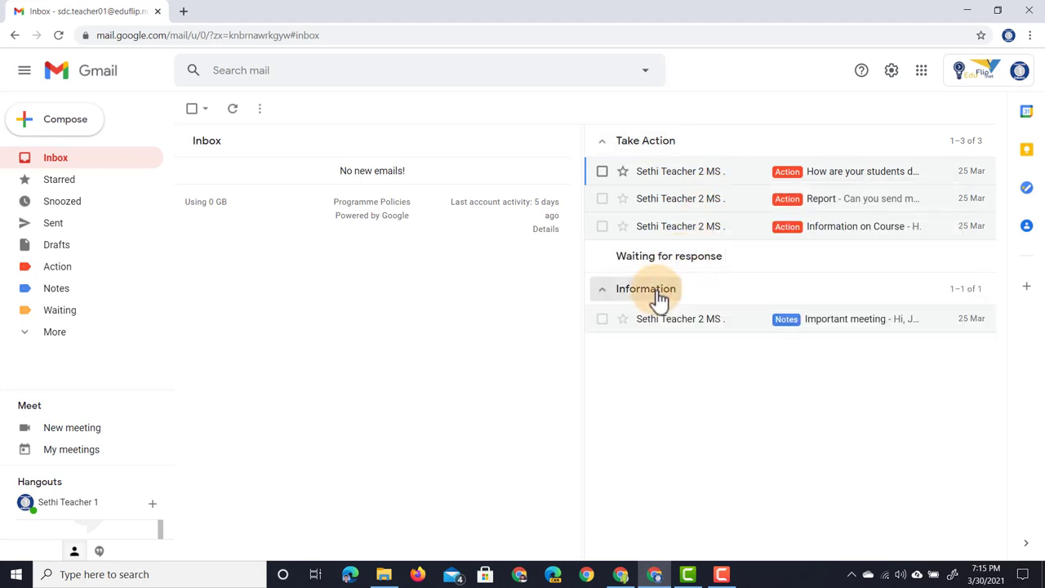
click(658, 295)
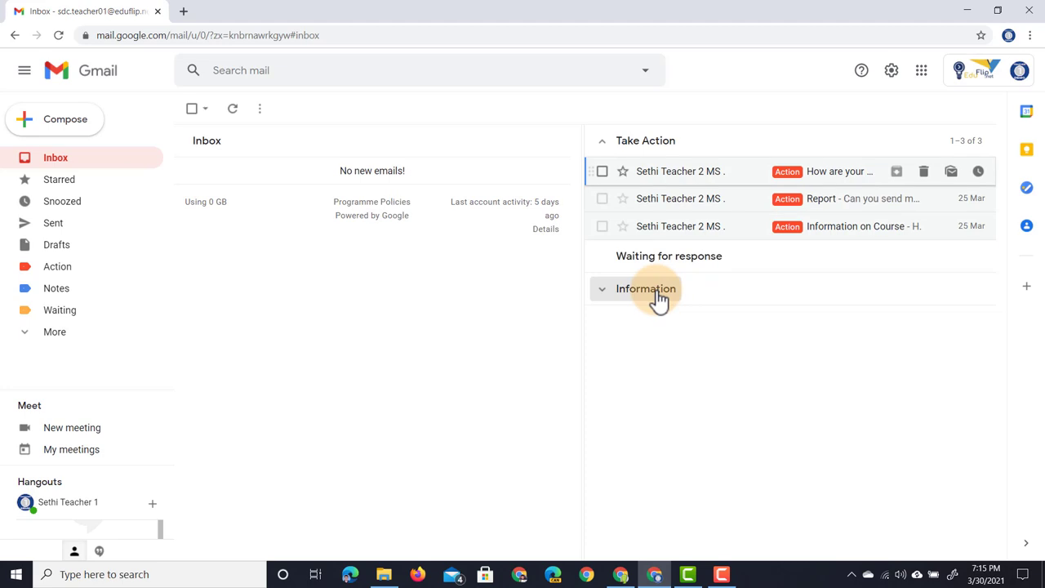
Remove the Action label from the "Report" email, archive it and return to the inbox
click(741, 203)
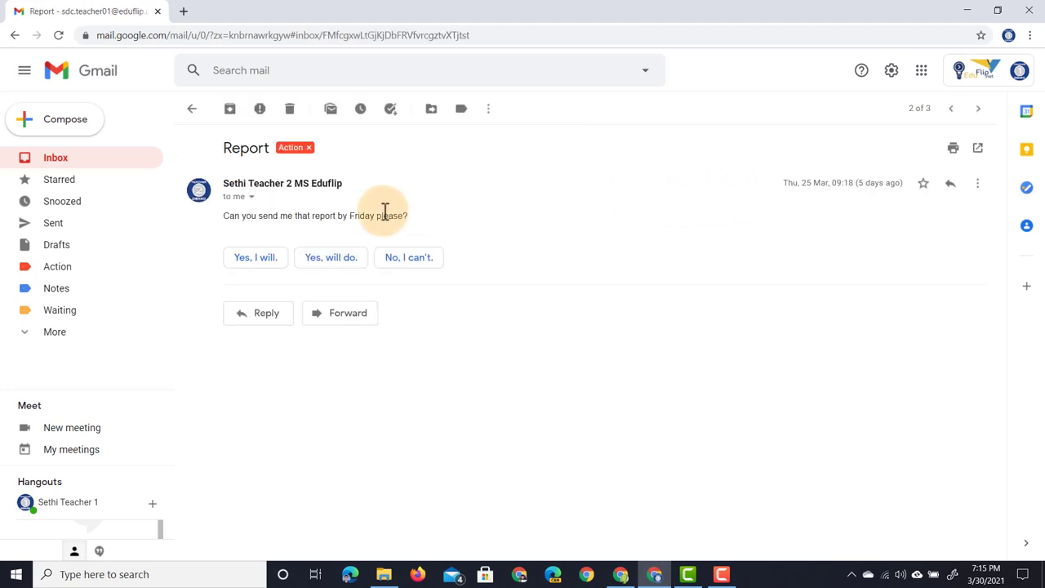
click(310, 149)
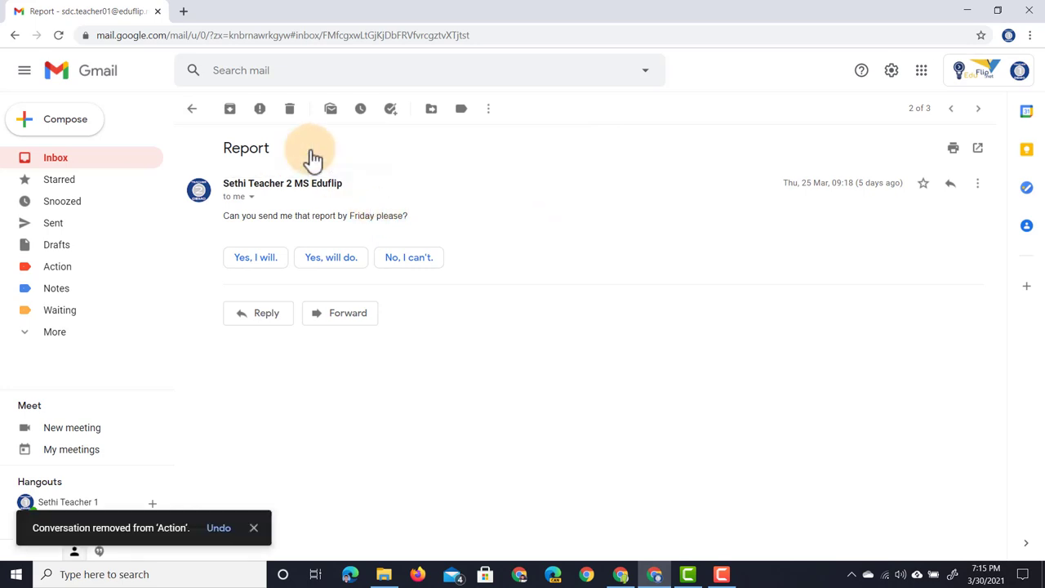
click(230, 111)
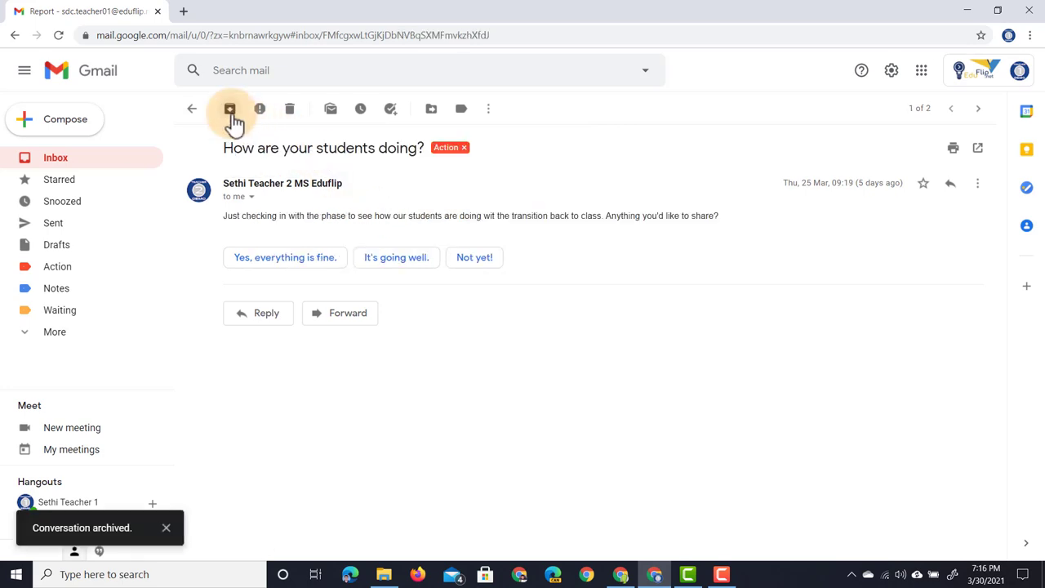
click(78, 163)
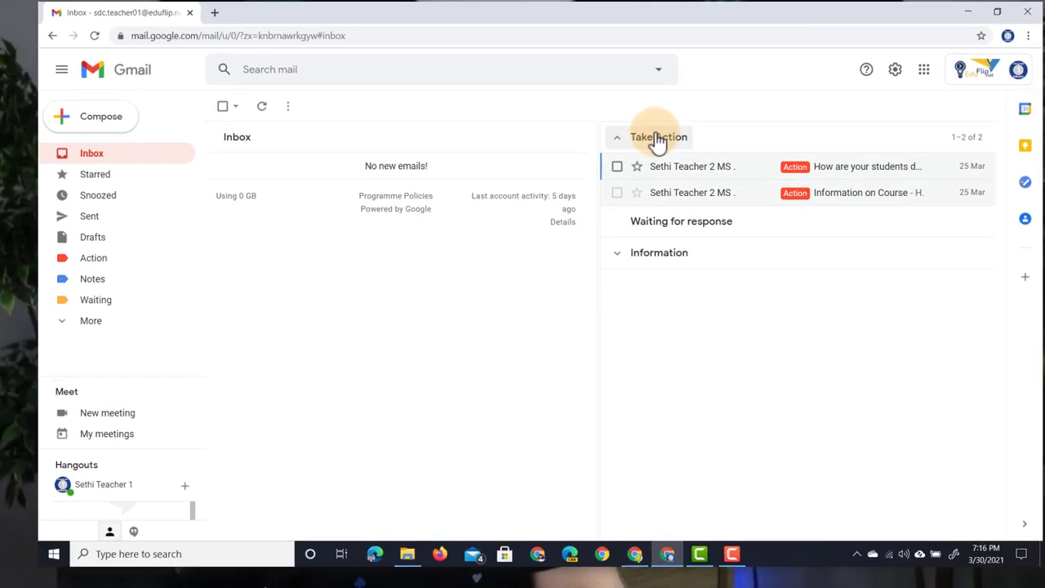
Collapse the Take Action section and show the additional folders, including All Mail
click(644, 142)
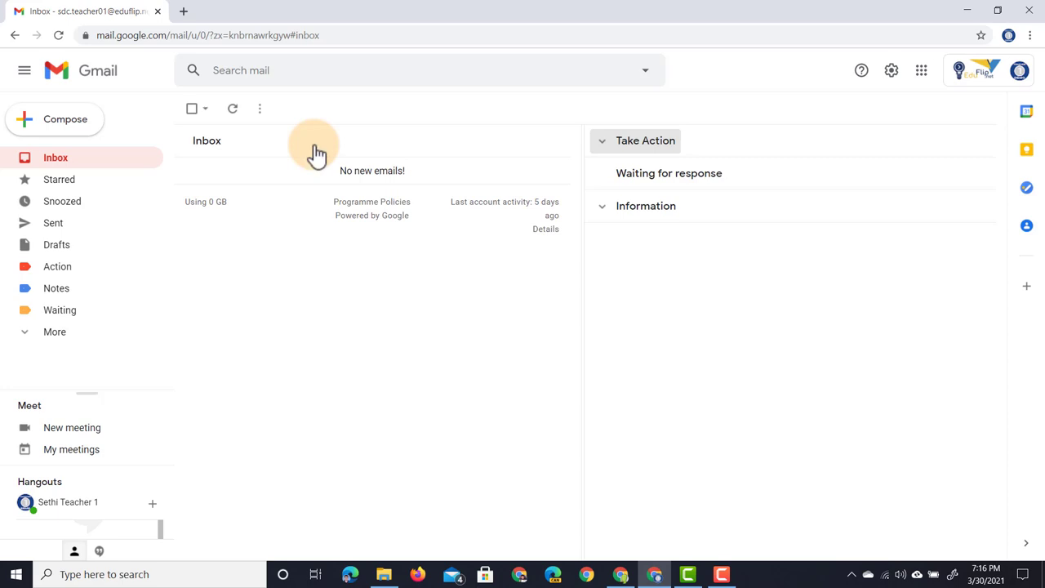
click(54, 335)
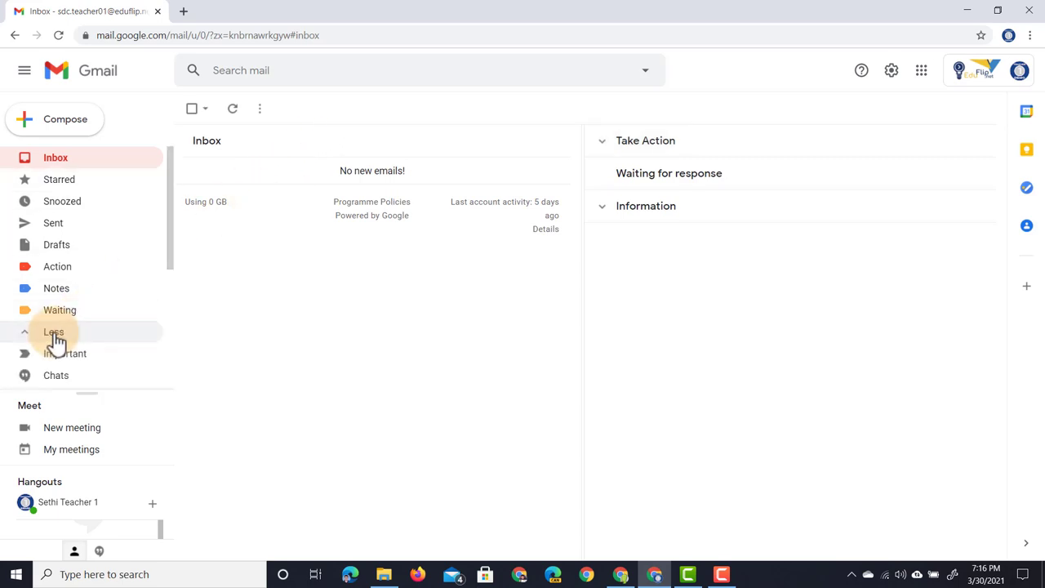
scroll(54, 338, down, 2)
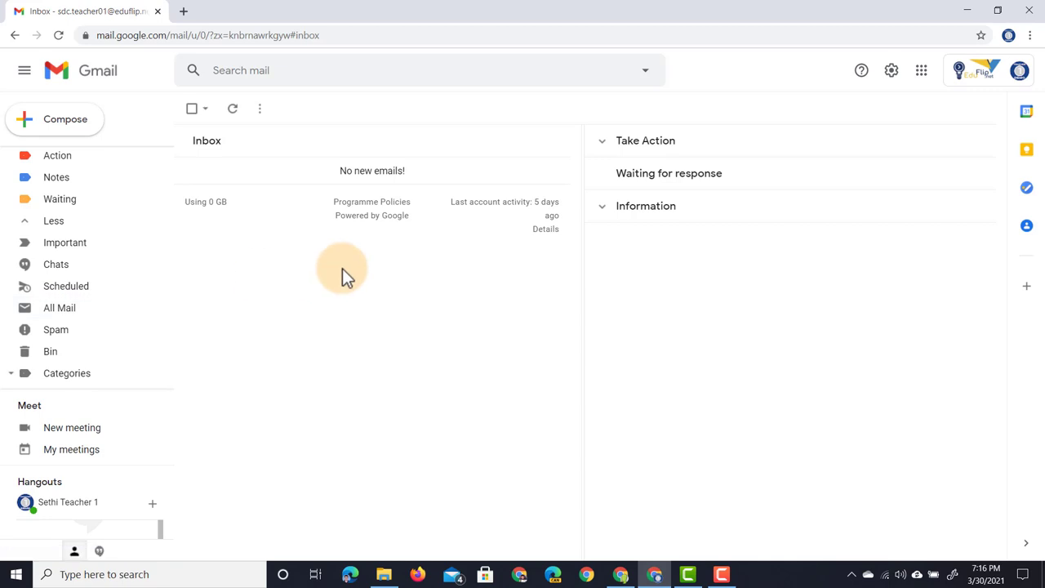
Search the mail for "report", open the archived "Report" email and return to the inbox
click(256, 72)
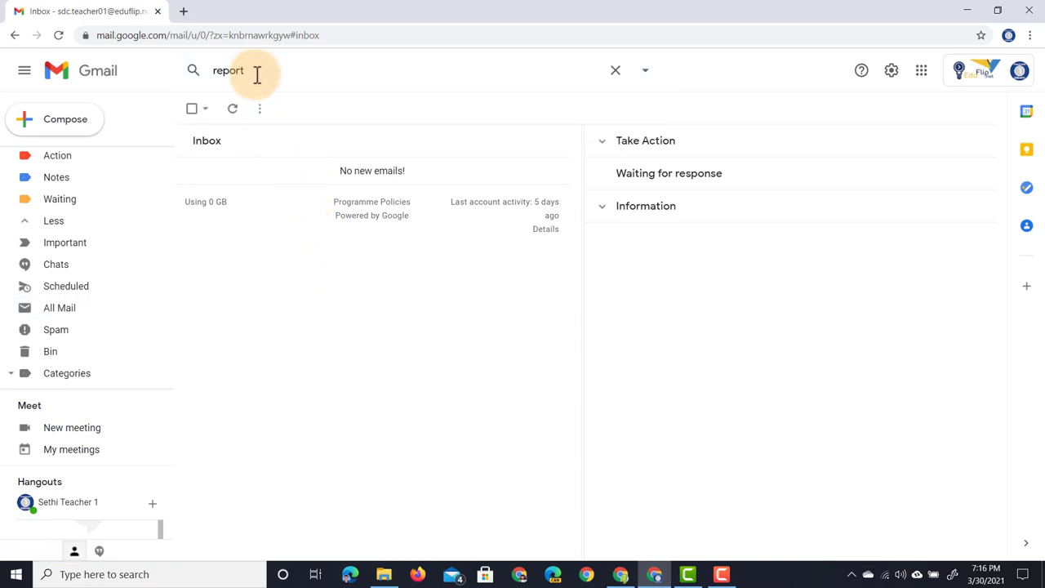
key(Return)
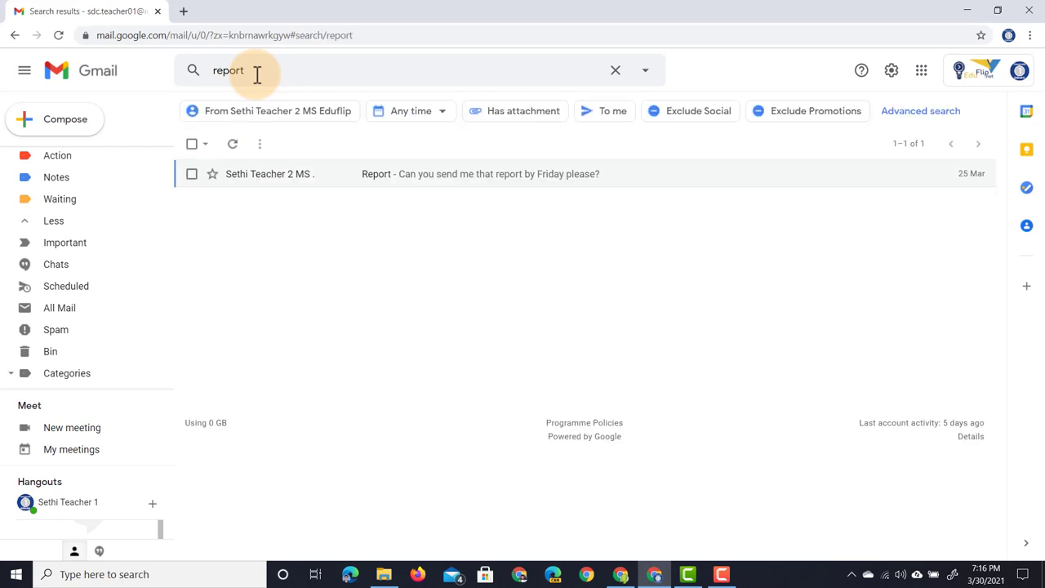
click(427, 184)
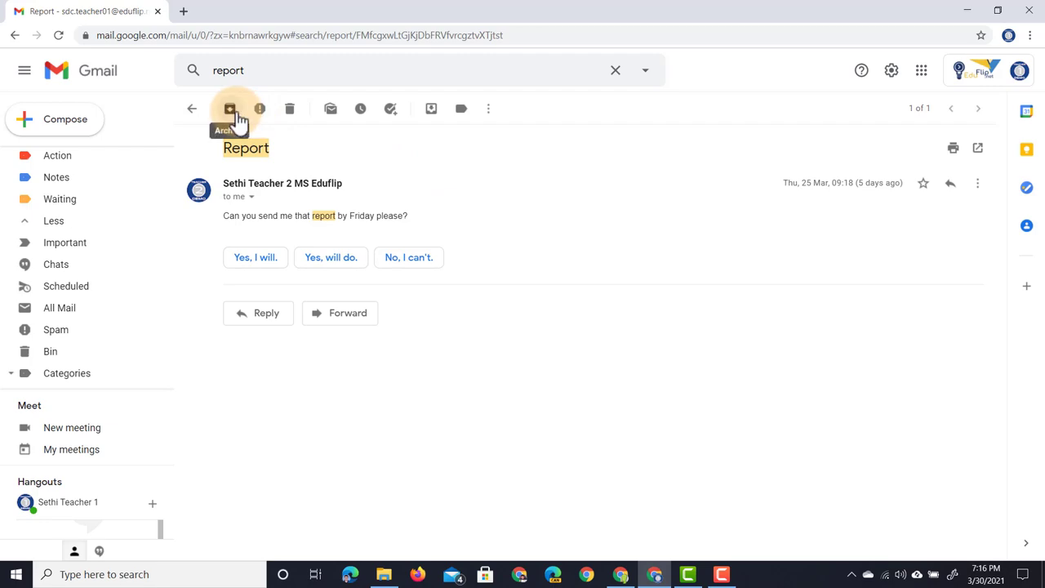
scroll(123, 164, up, 3)
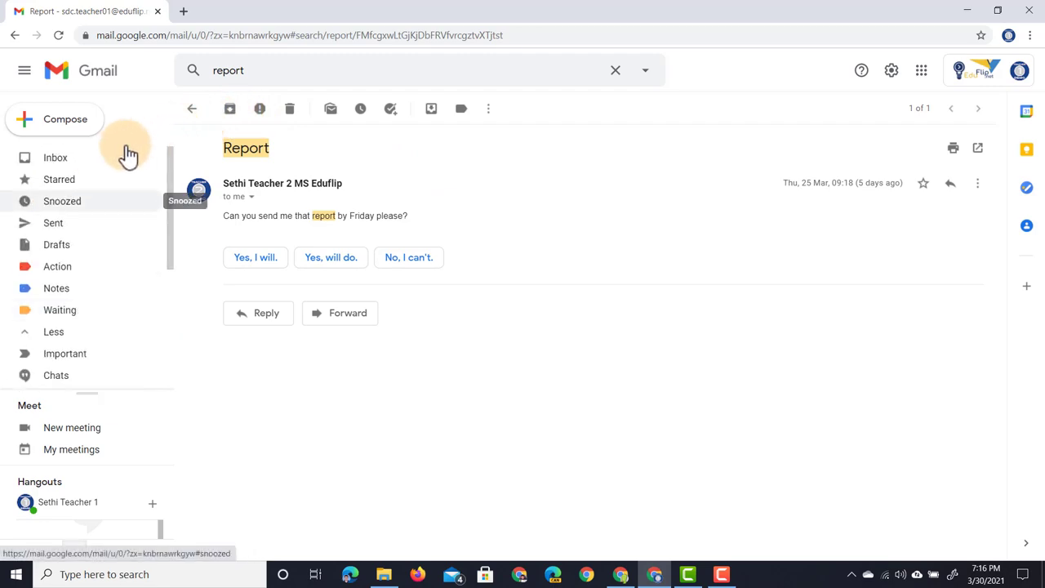
click(72, 159)
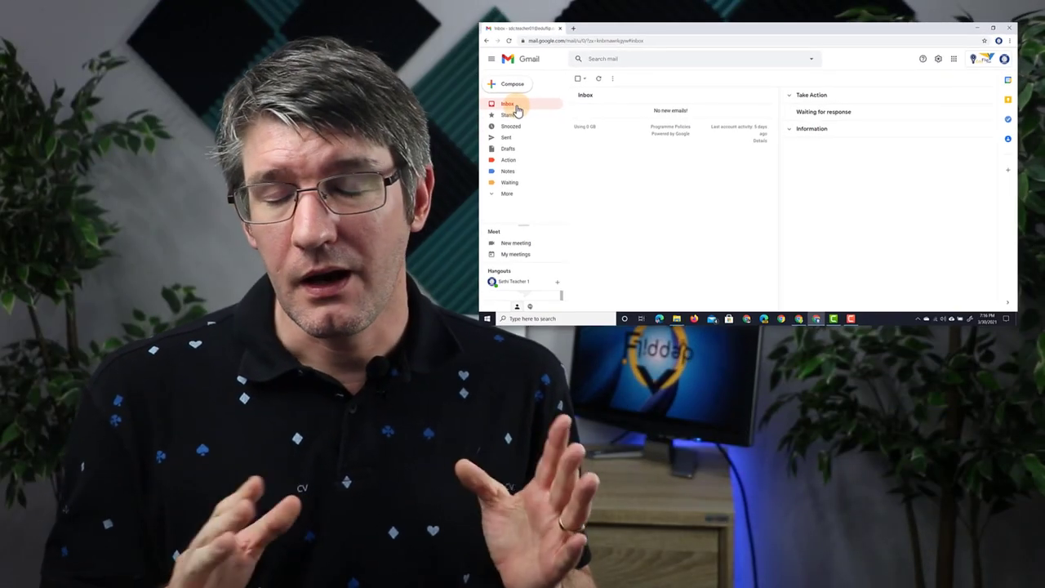